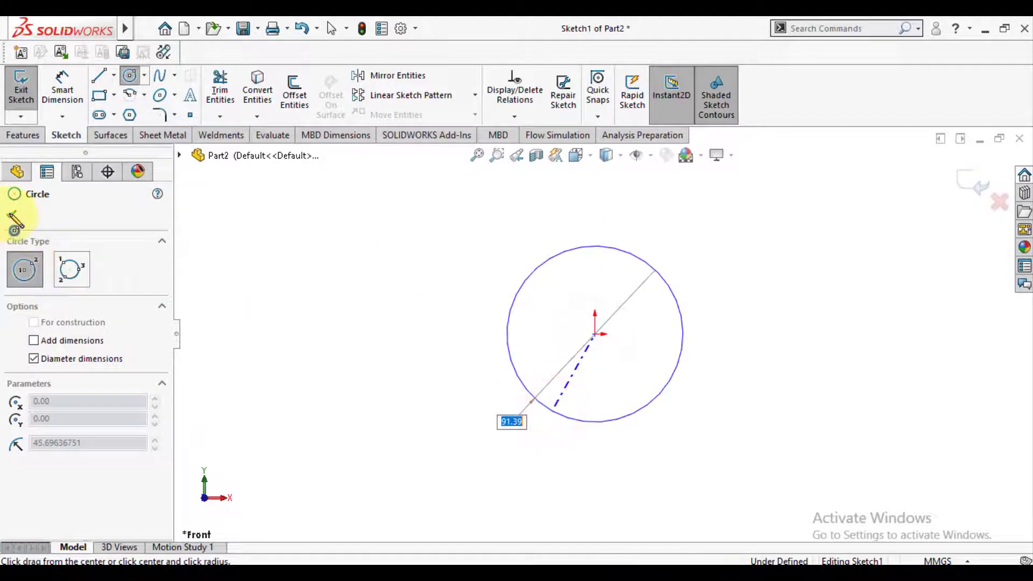
Step: Dimension the circle's diameter to 50 mm and exit the sketch
{"action": "left_click", "coordinate": [12, 212]}
{"action": "left_click", "coordinate": [62, 78]}
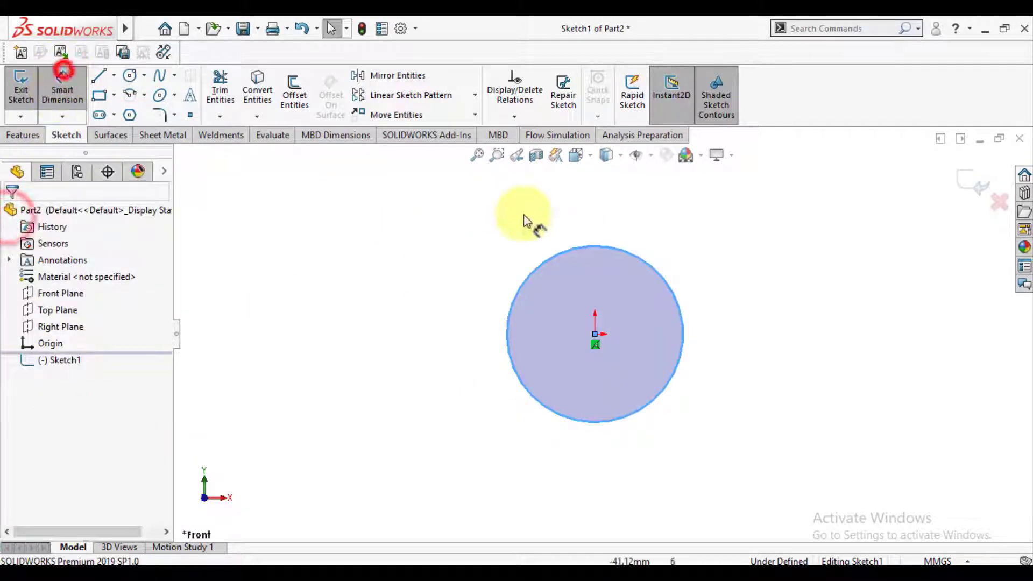
{"action": "left_click", "coordinate": [625, 248]}
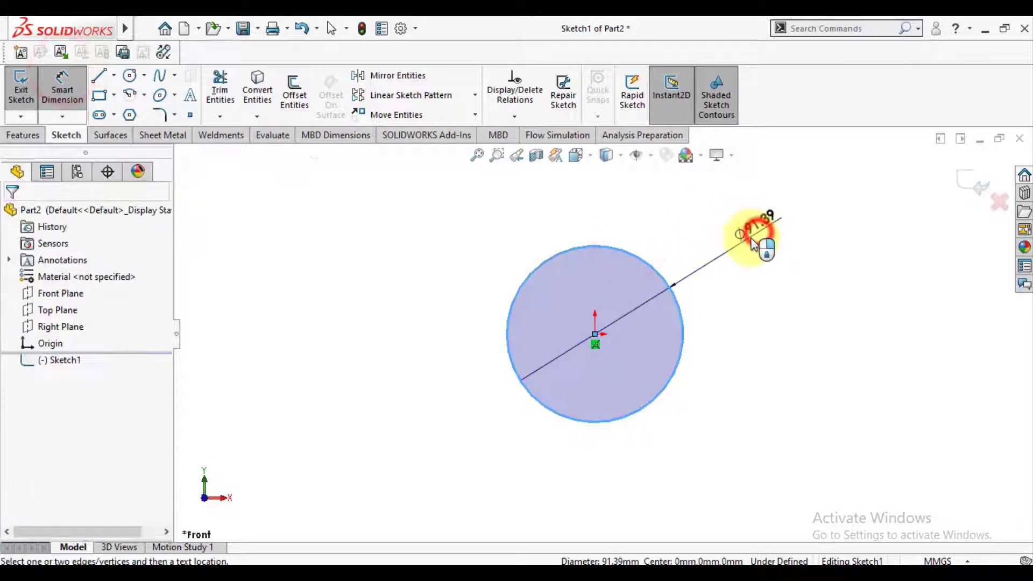
{"action": "left_click", "coordinate": [751, 242]}
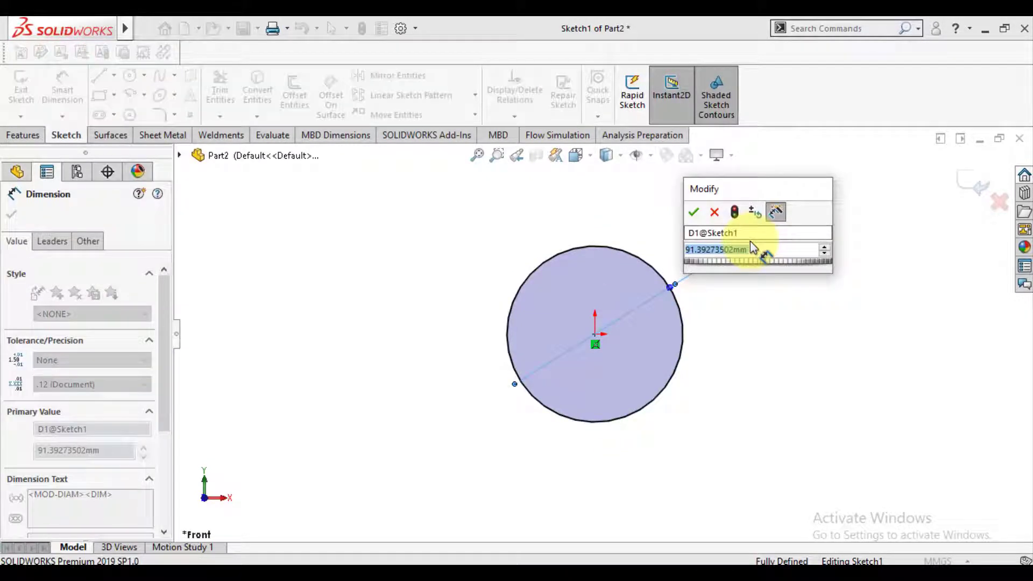
{"action": "type", "text": "50"}
{"action": "key", "text": "Return"}
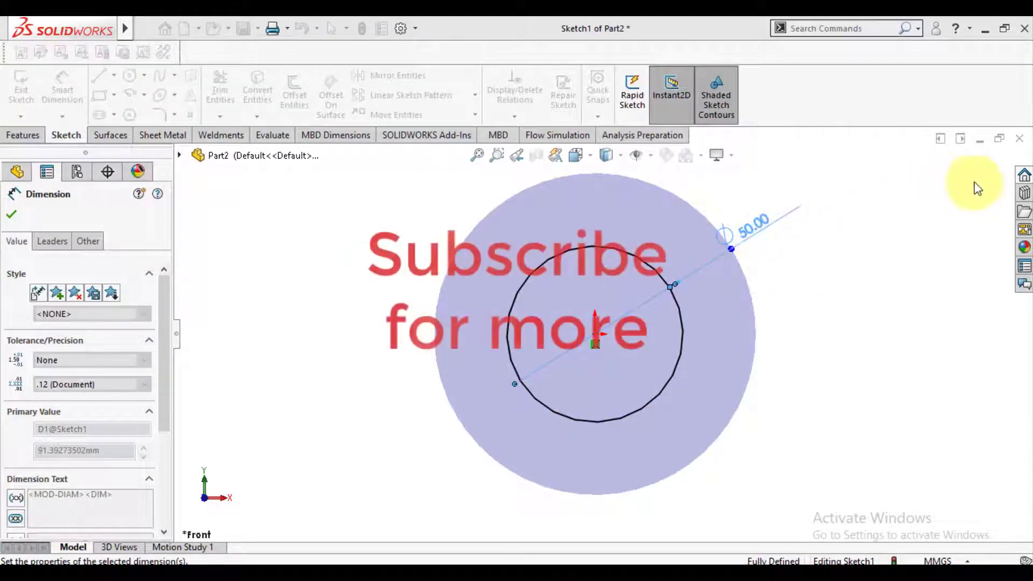
{"action": "left_click", "coordinate": [963, 181]}
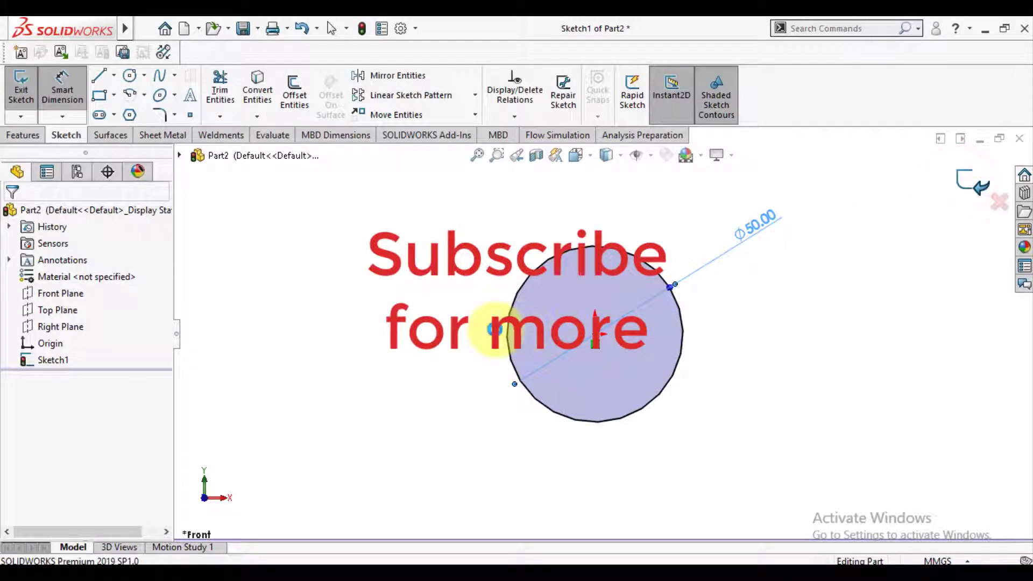
Step: Extrude the circle sketch as a blind boss with a depth of 50 mm
{"action": "left_click", "coordinate": [20, 136]}
{"action": "left_click", "coordinate": [27, 92]}
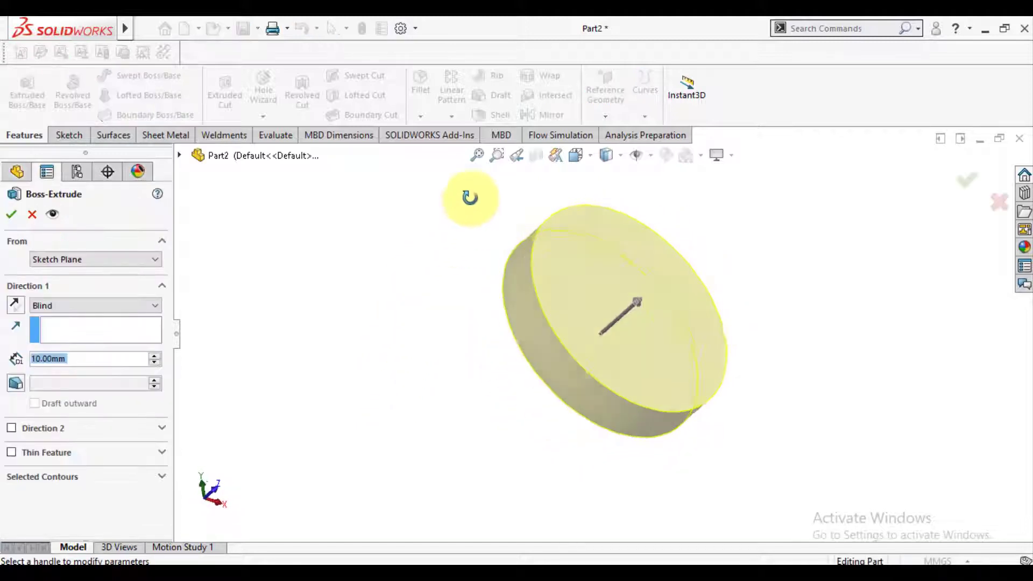
{"action": "left_click", "coordinate": [62, 363]}
{"action": "type", "text": "50000"}
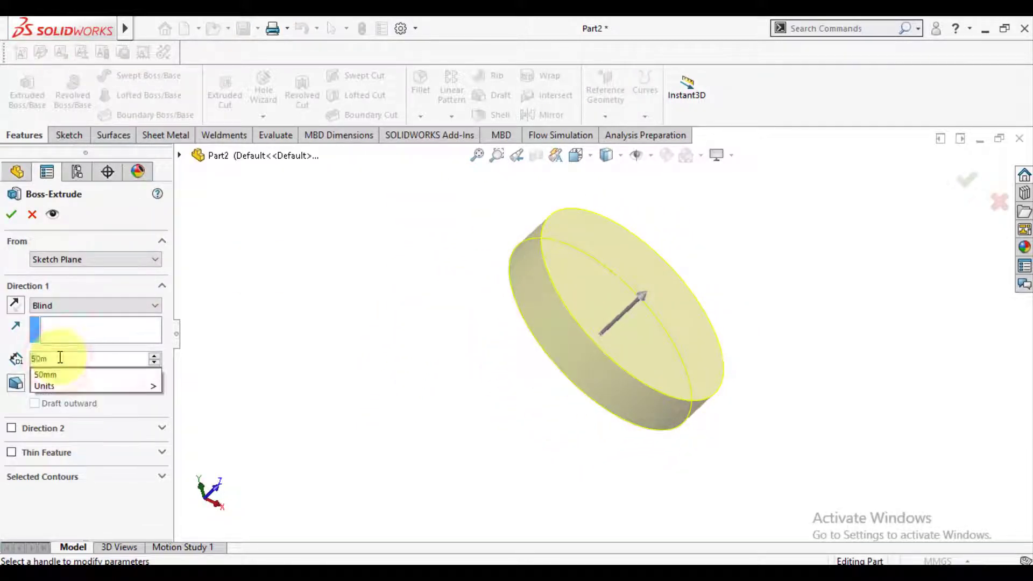
{"action": "key", "text": "Return"}
{"action": "type", "text": "50"}
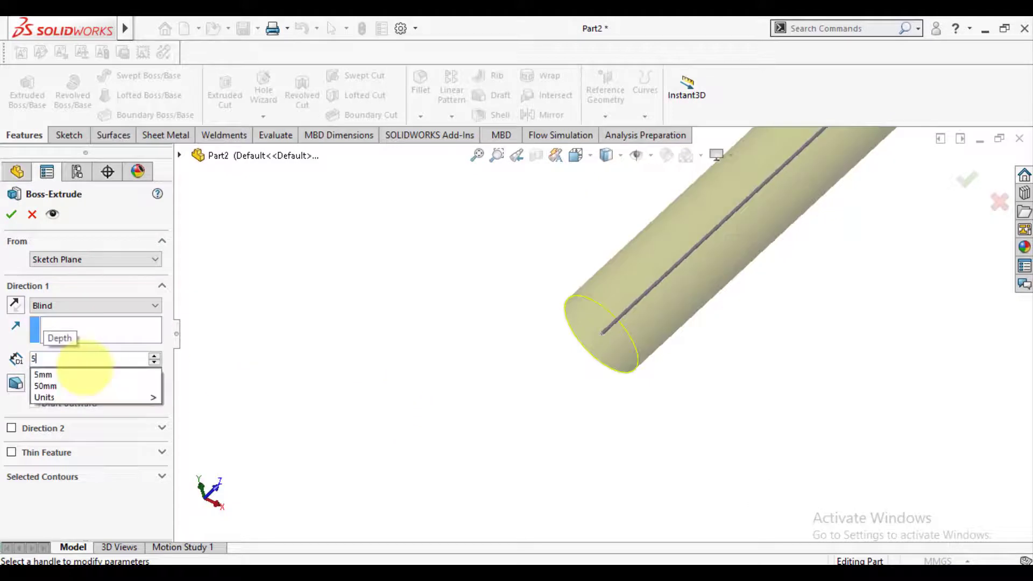
{"action": "key", "text": "Return"}
{"action": "middle_click_drag", "start_coordinate": [737, 293], "coordinate": [636, 209]}
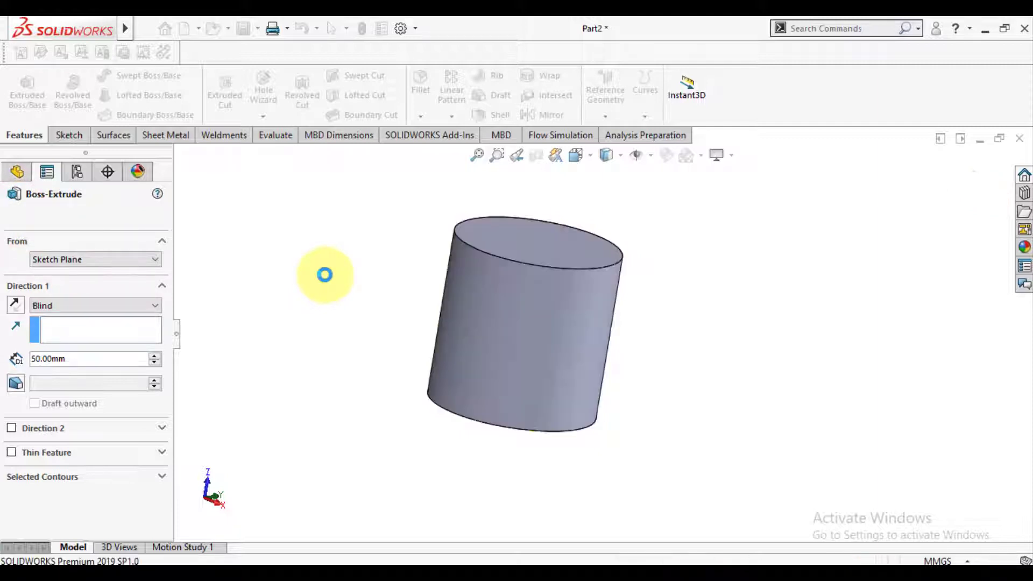
{"action": "left_click", "coordinate": [324, 274]}
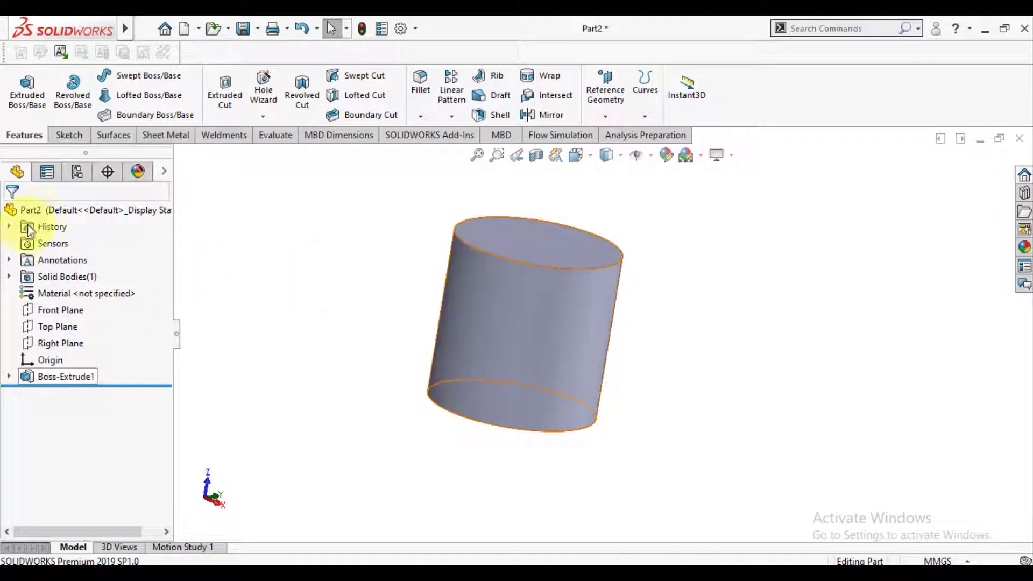
Step: Shell the cylinder with a 2 mm wall thickness, removing its upper circular face
{"action": "left_click", "coordinate": [492, 115]}
{"action": "type", "text": "18.1mm"}
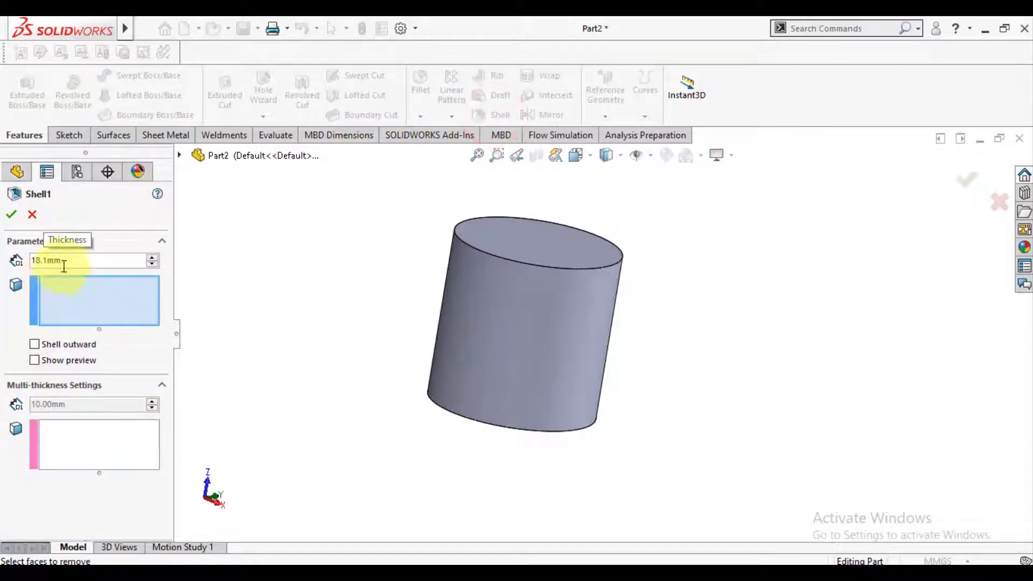
{"action": "double_click", "coordinate": [63, 256]}
{"action": "type", "text": "2"}
{"action": "key", "text": "Return"}
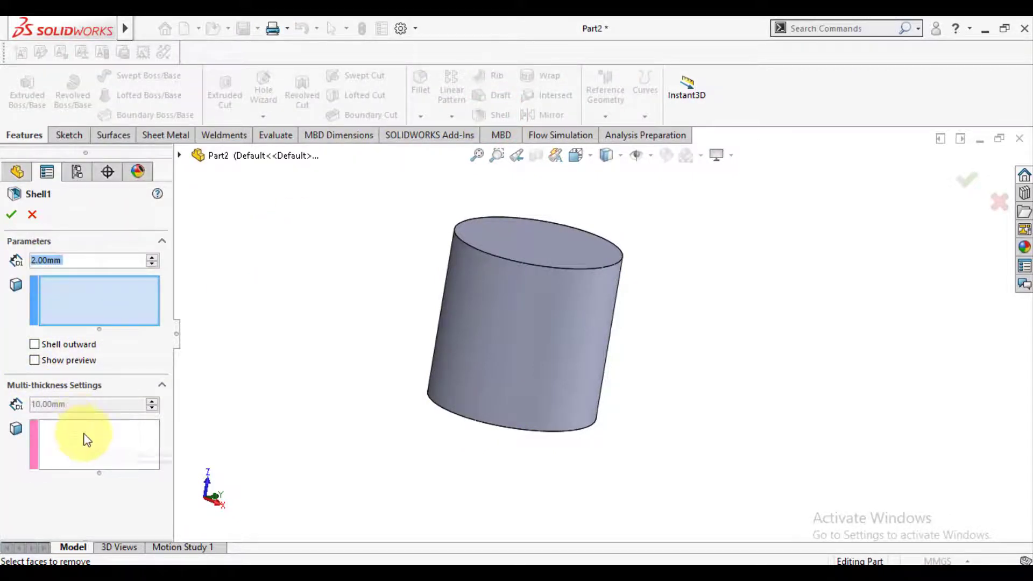
{"action": "left_click", "coordinate": [558, 236]}
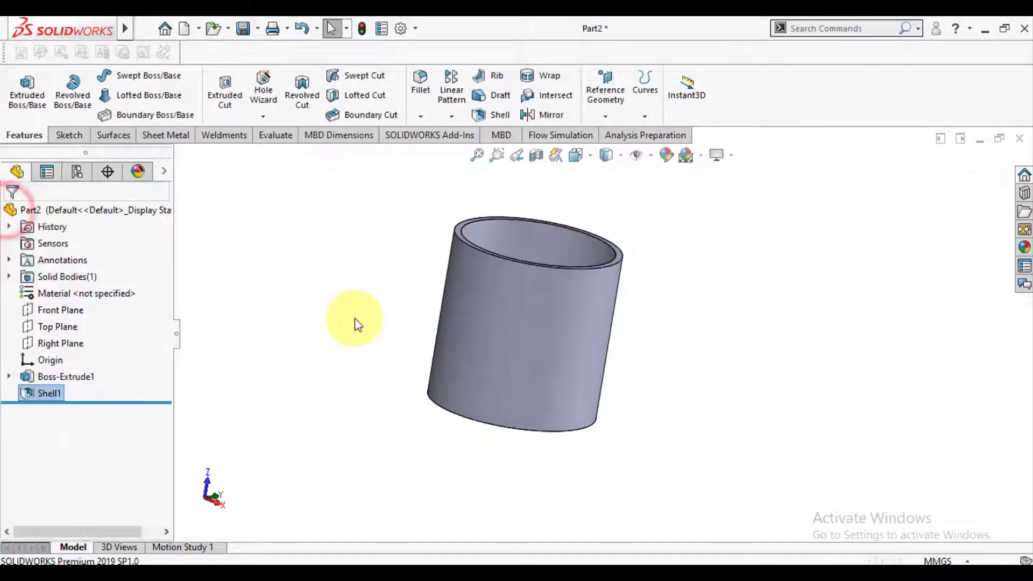
{"action": "middle_click_drag", "start_coordinate": [356, 312], "coordinate": [355, 318]}
{"action": "scroll", "coordinate": [365, 287], "scroll_direction": "down", "scroll_amount": 2}
{"action": "scroll", "coordinate": [367, 288], "scroll_direction": "up", "scroll_amount": 2}
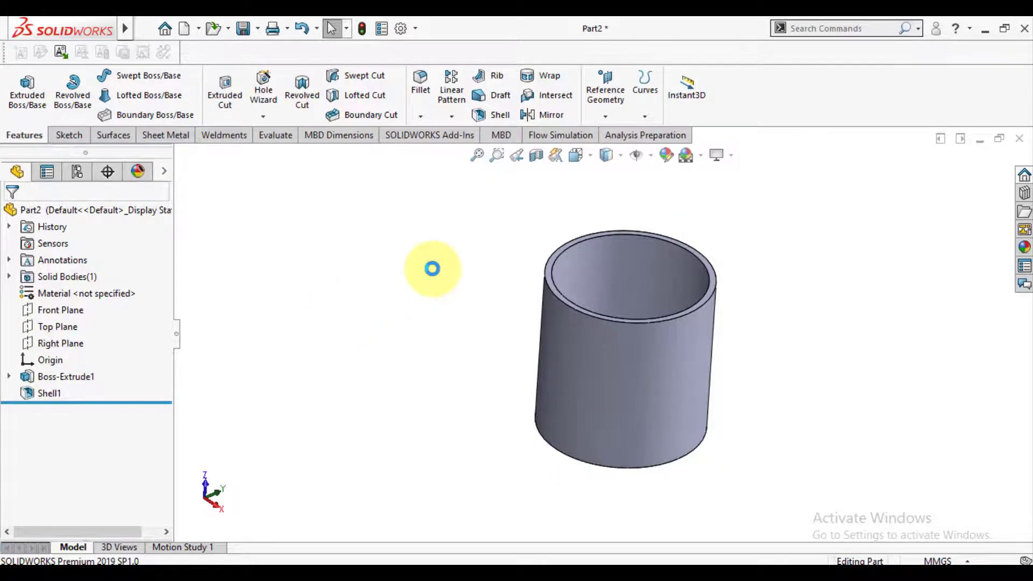
Step: Begin saving the part and create a folder named 005 inside the Design & Assyembly folder in ANSOL
{"action": "key", "text": "ctrl+s"}
{"action": "left_click", "coordinate": [395, 130]}
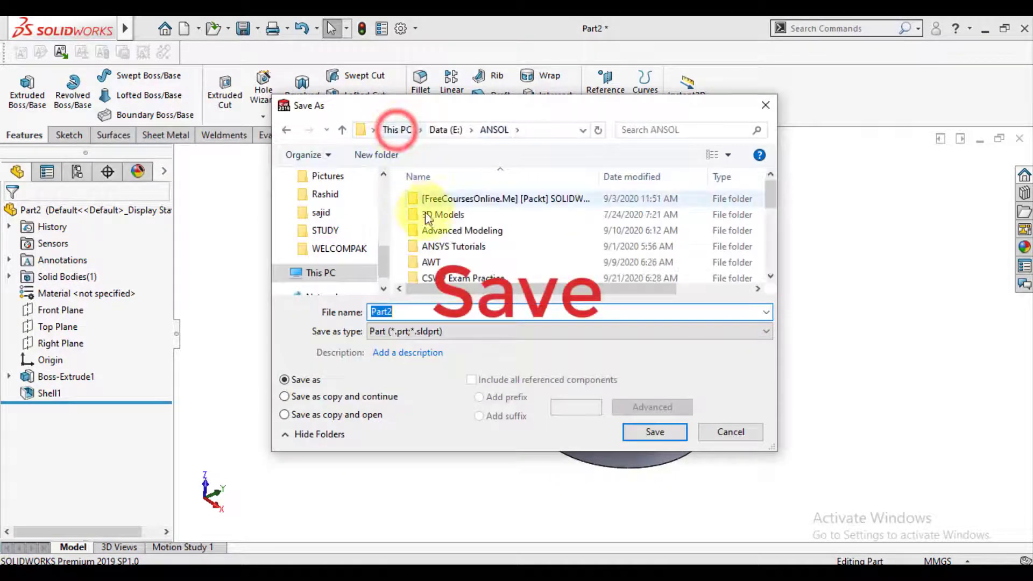
{"action": "left_click", "coordinate": [431, 218]}
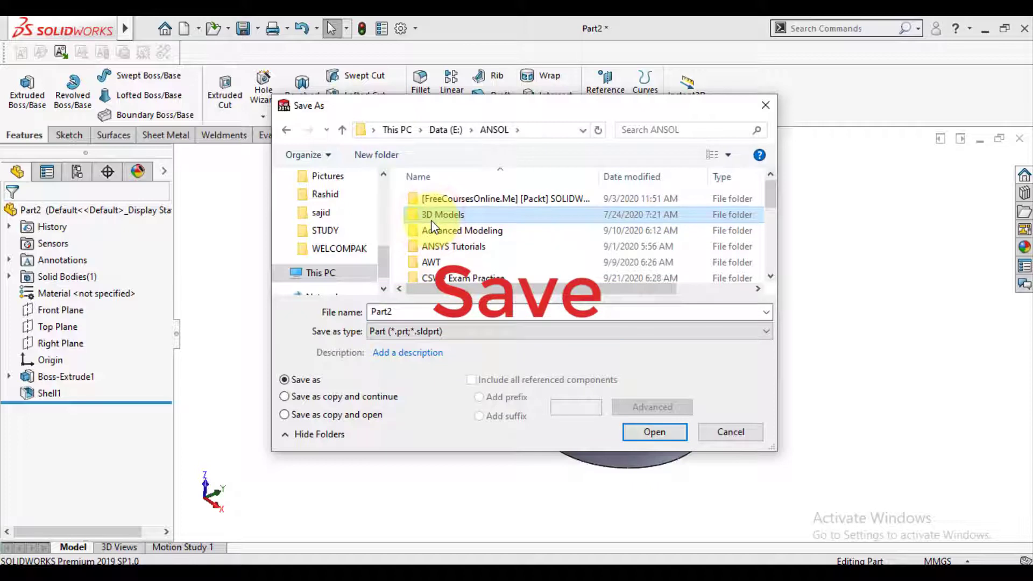
{"action": "key", "text": "Down"}
{"action": "scroll", "coordinate": [430, 222], "scroll_direction": "down", "scroll_amount": 2}
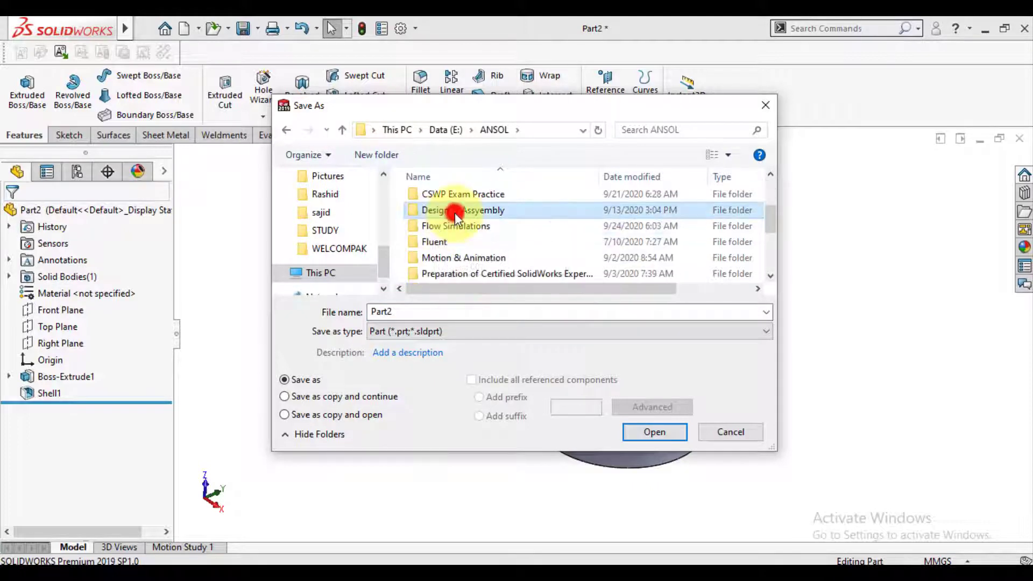
{"action": "double_click", "coordinate": [447, 213]}
{"action": "right_click", "coordinate": [525, 235]}
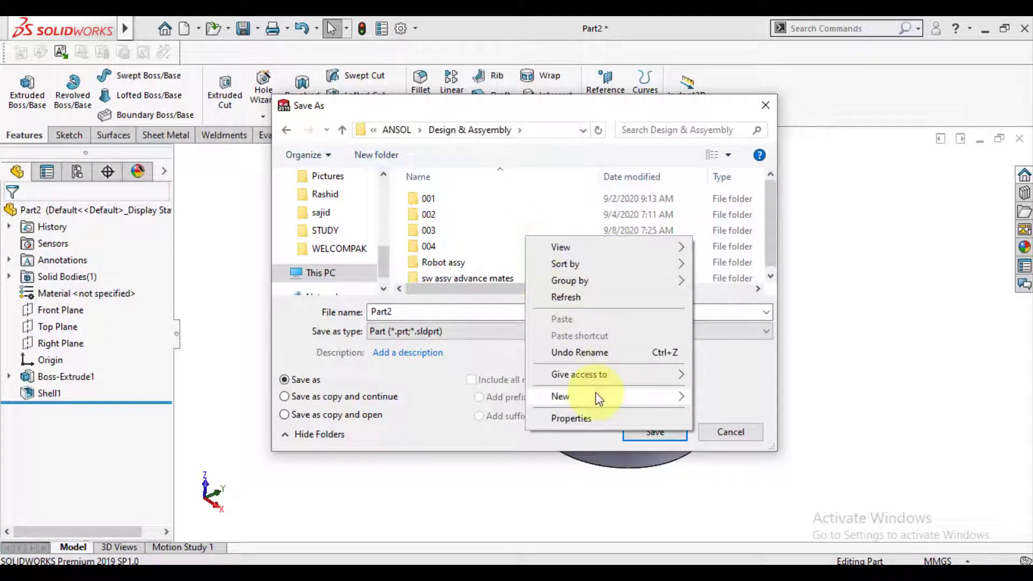
{"action": "mouse_move", "coordinate": [595, 396]}
{"action": "left_click", "coordinate": [718, 398]}
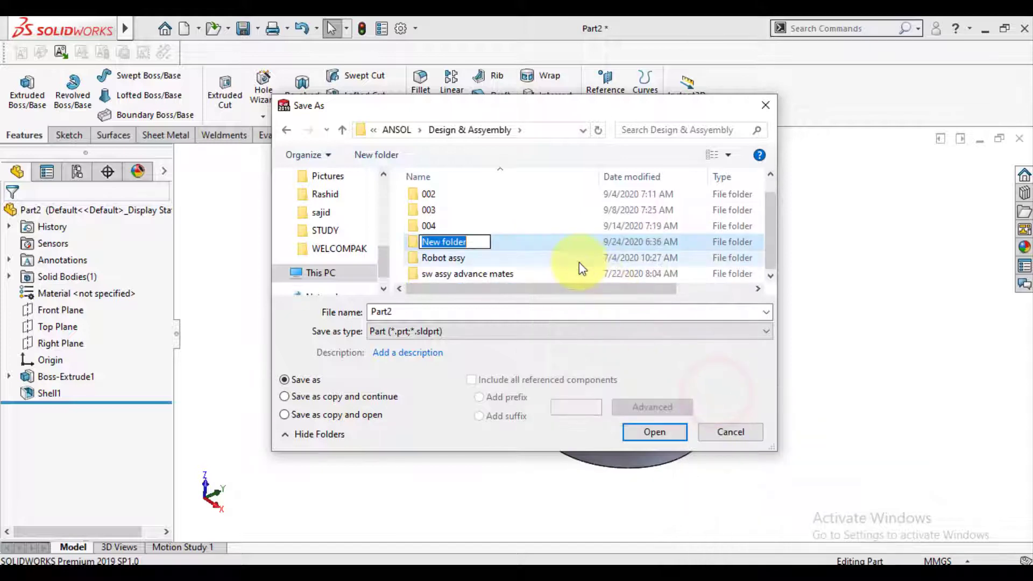
{"action": "type", "text": "005"}
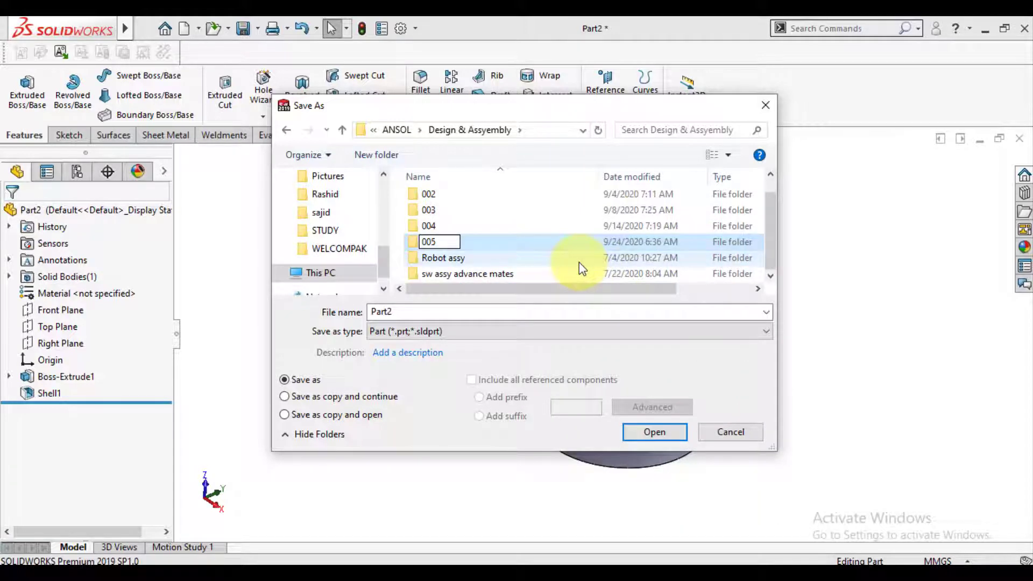
{"action": "key", "text": "Return"}
Step: Save the part in the 005 folder under the file name cylinder
{"action": "key", "text": "Return"}
{"action": "left_click", "coordinate": [414, 307]}
{"action": "double_click", "coordinate": [414, 306]}
{"action": "type", "text": "cy"}
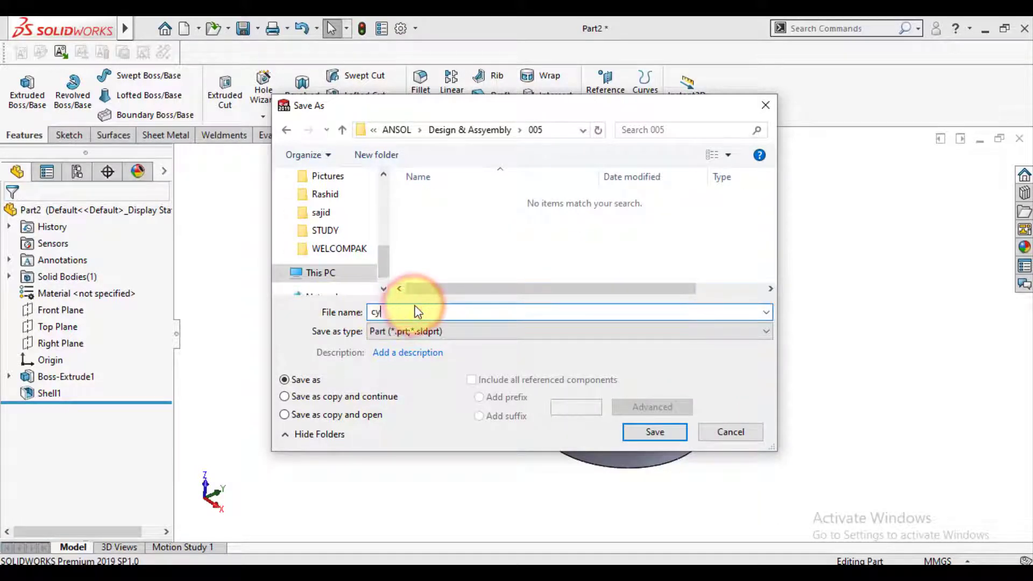
{"action": "type", "text": "linder"}
{"action": "key", "text": "Return"}
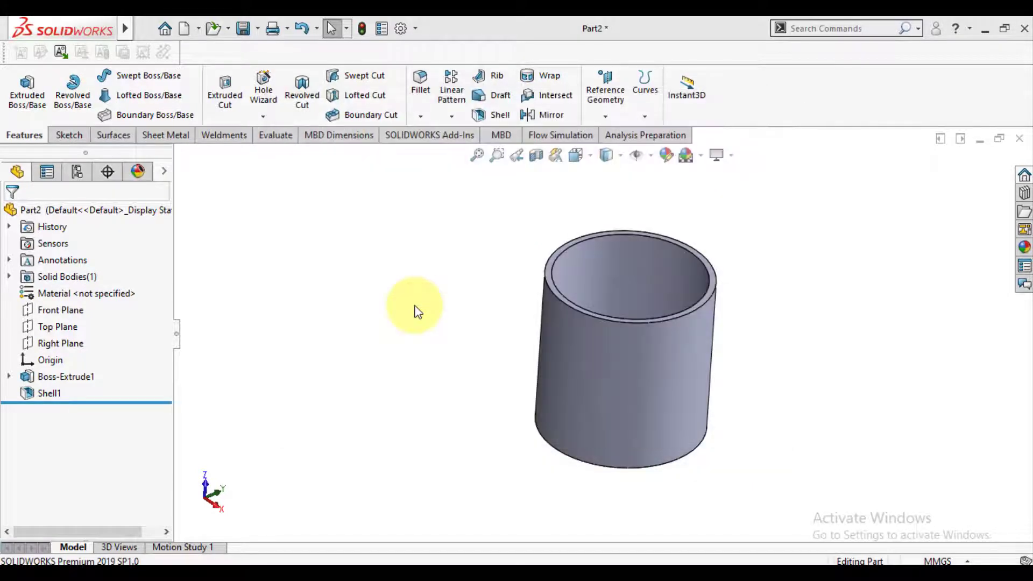
Step: Close the cylinder part and create a new part document
{"action": "left_click", "coordinate": [1019, 139]}
{"action": "left_click", "coordinate": [184, 28]}
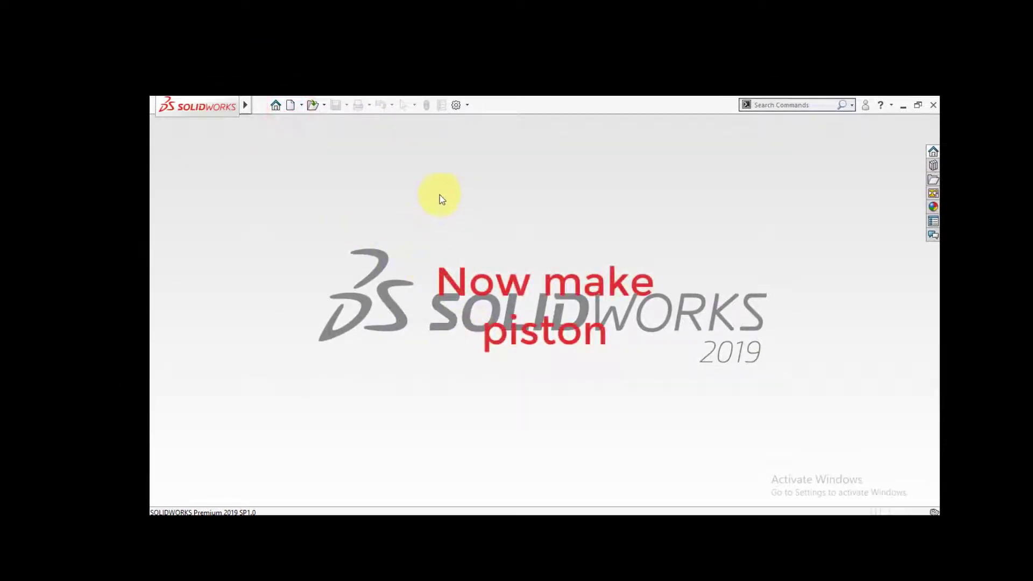
{"action": "left_click", "coordinate": [292, 106]}
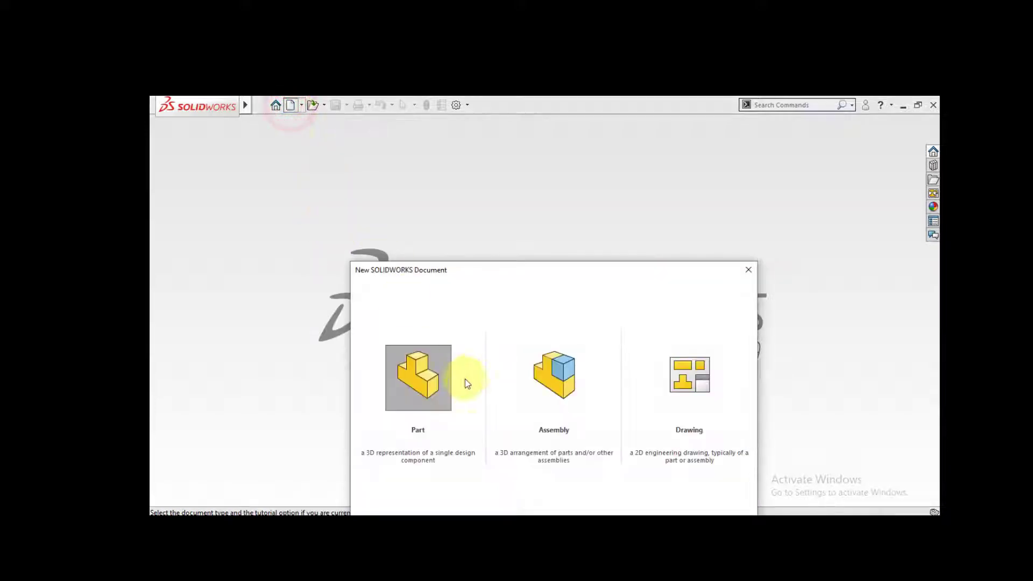
{"action": "double_click", "coordinate": [423, 366]}
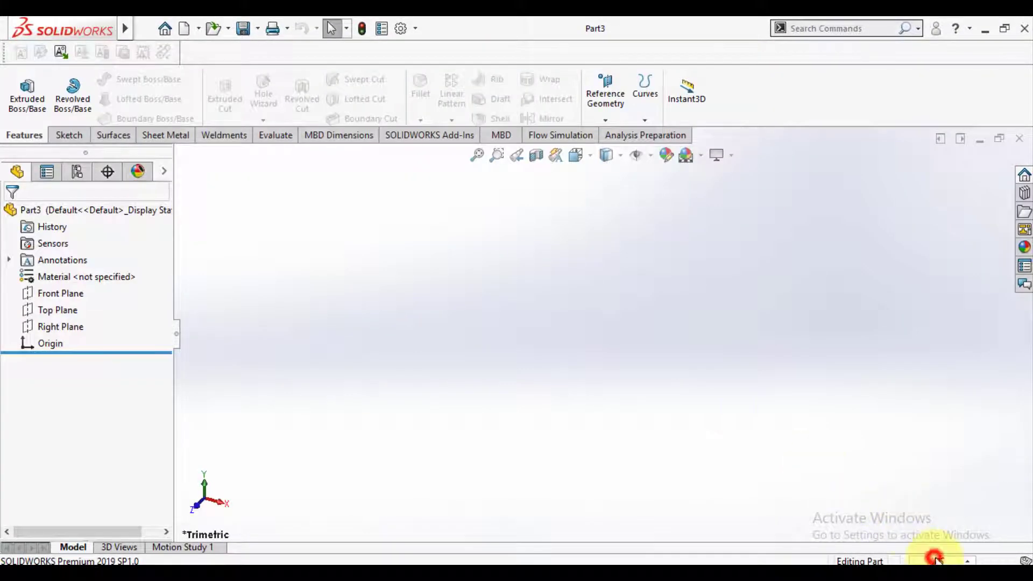
Step: Set the document units to MMGS (millimeter, gram, second) and apply the plain white scene
{"action": "left_click", "coordinate": [937, 559]}
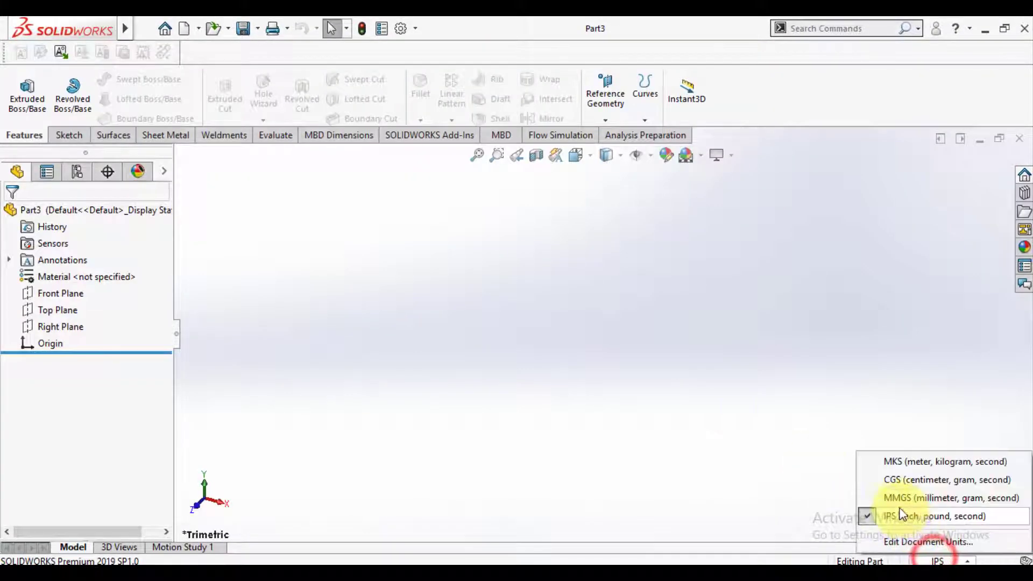
{"action": "left_click", "coordinate": [896, 498]}
{"action": "left_click", "coordinate": [696, 159]}
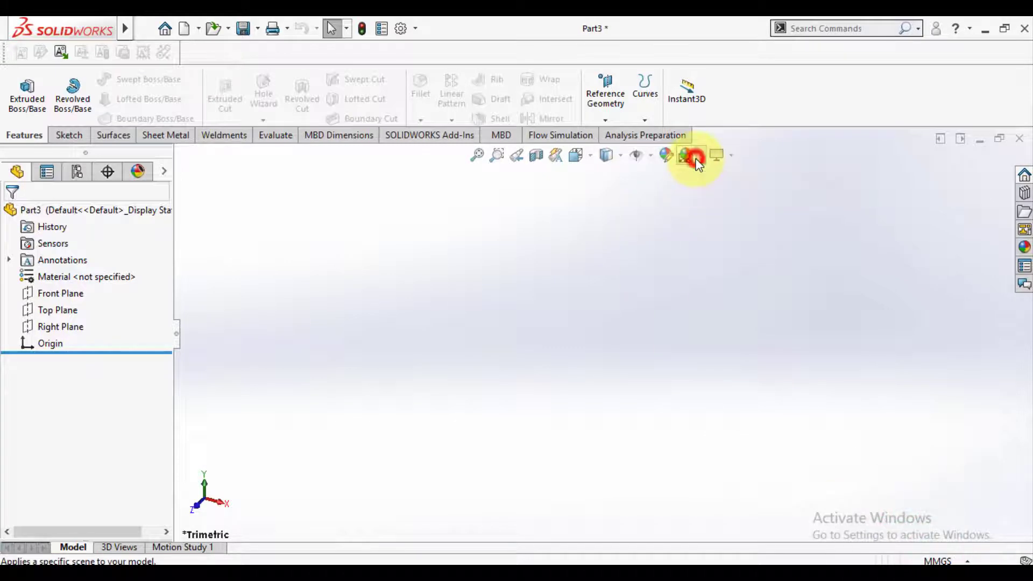
{"action": "left_click", "coordinate": [700, 157]}
{"action": "left_click", "coordinate": [710, 193]}
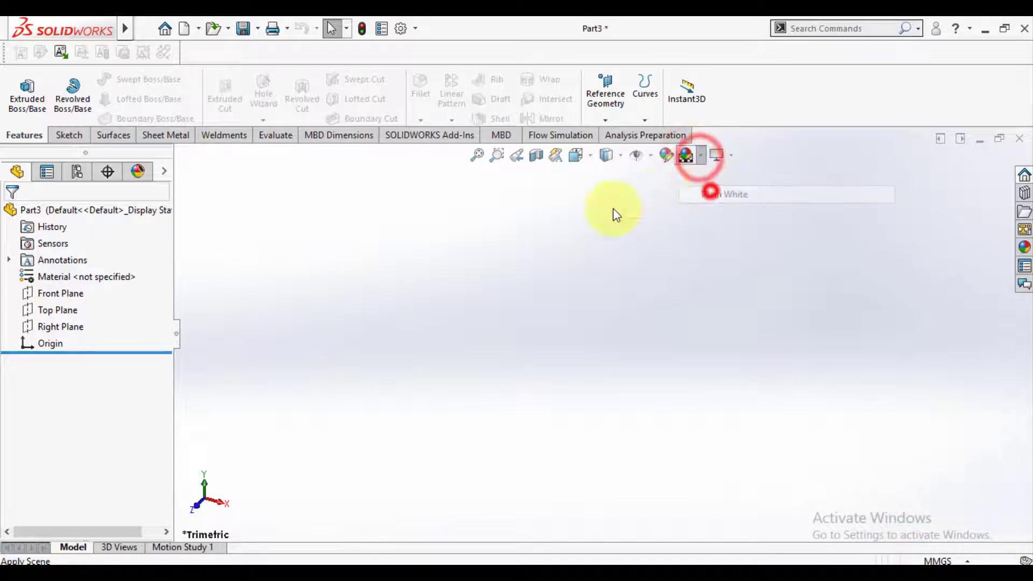
{"action": "left_click", "coordinate": [507, 305]}
Step: Start a sketch on the Front Plane and draw a circle about 77 mm in diameter centred on the origin
{"action": "left_click", "coordinate": [43, 295]}
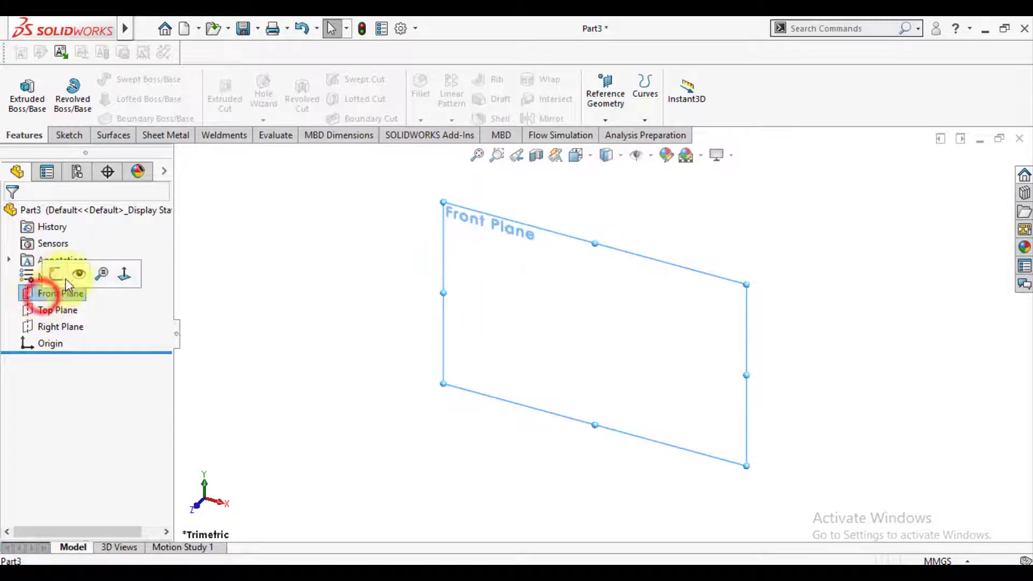
{"action": "left_click", "coordinate": [56, 275]}
{"action": "left_click", "coordinate": [303, 297]}
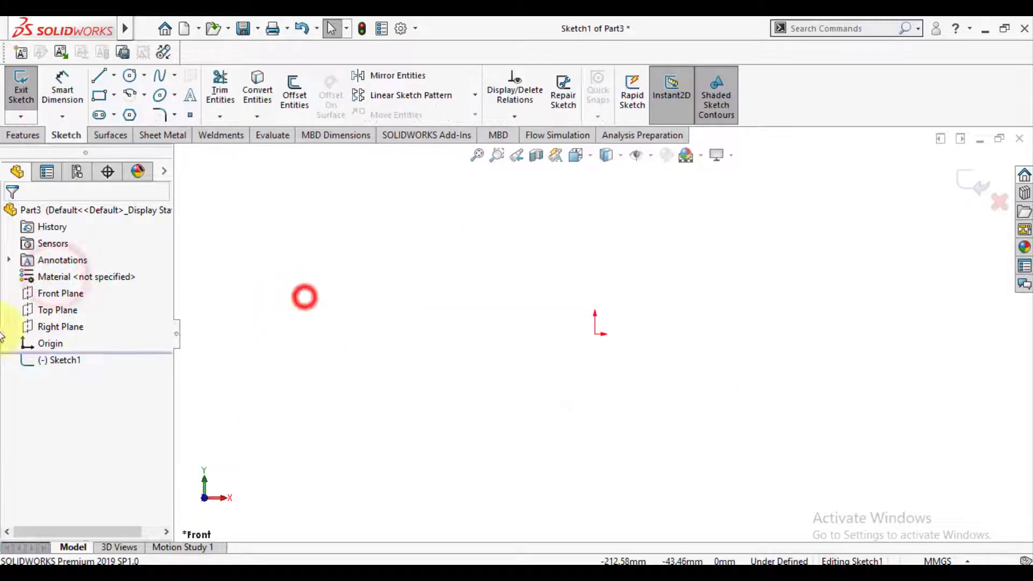
{"action": "left_click", "coordinate": [129, 76]}
{"action": "left_click", "coordinate": [595, 334]}
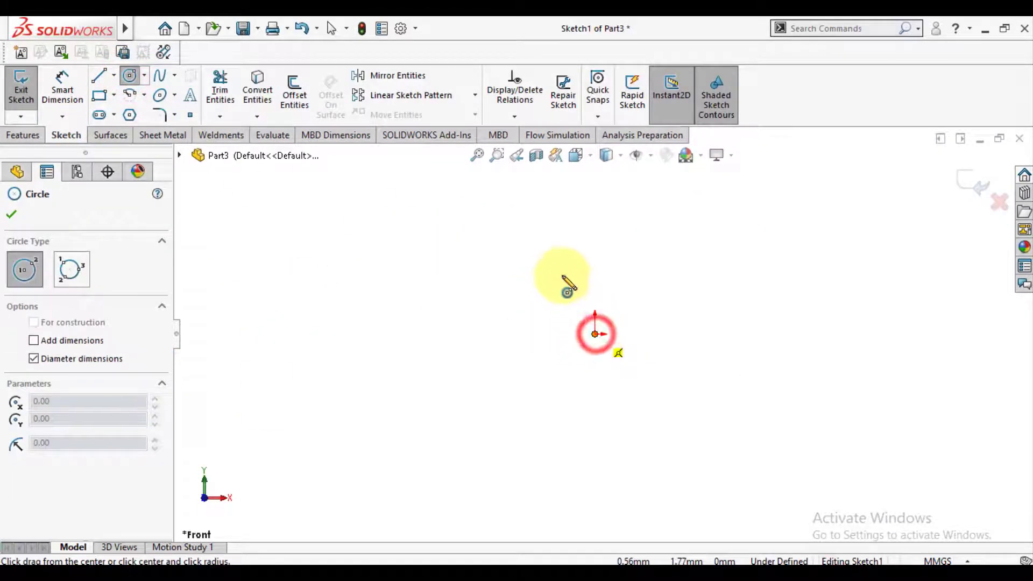
{"action": "left_click", "coordinate": [554, 272]}
{"action": "left_click", "coordinate": [12, 215]}
Step: Dimension the new part's circle to a diameter of 50 mm
{"action": "left_click", "coordinate": [62, 83]}
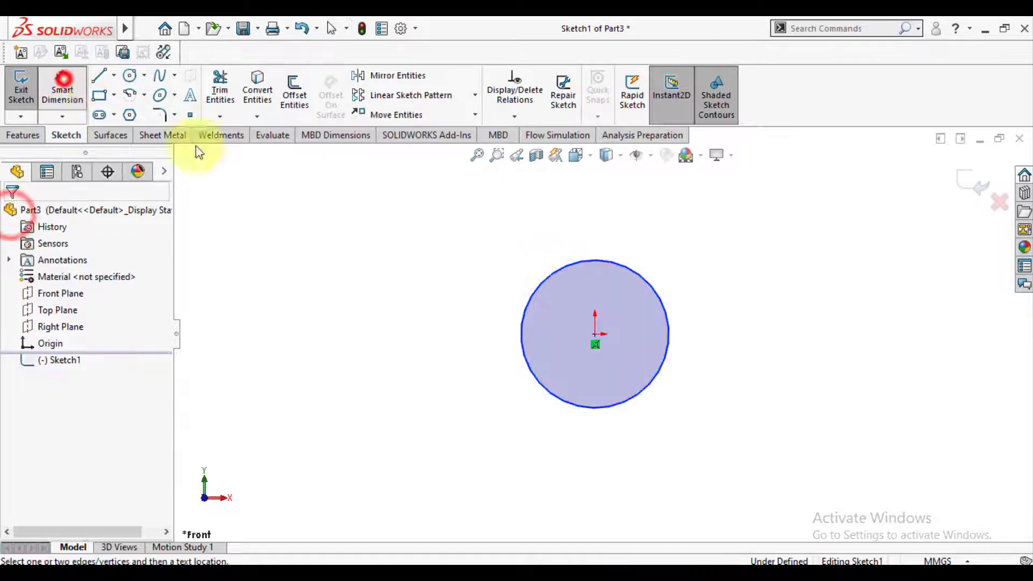
{"action": "left_click", "coordinate": [547, 282]}
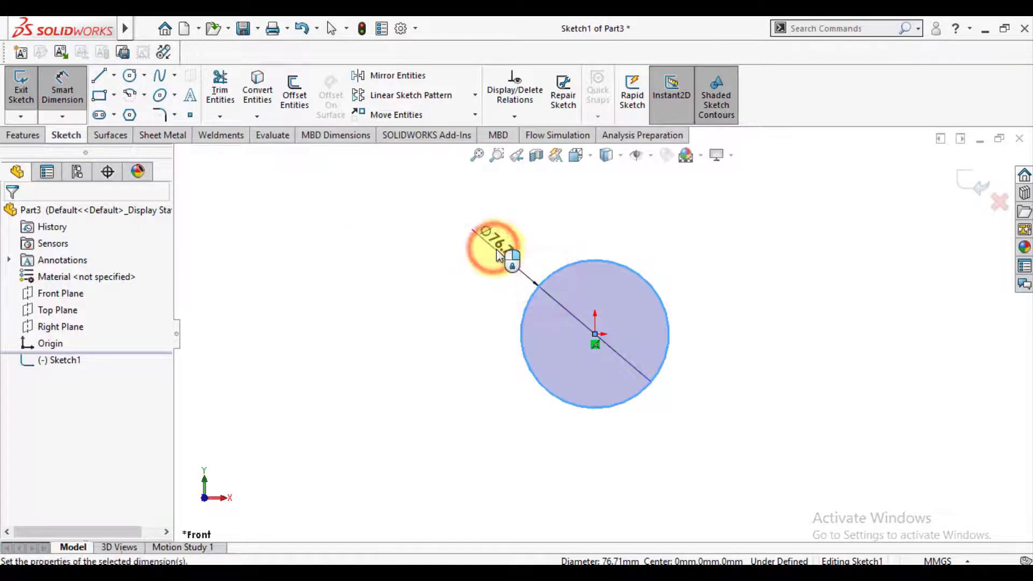
{"action": "left_click", "coordinate": [500, 253]}
{"action": "type", "text": "50"}
{"action": "key", "text": "Return"}
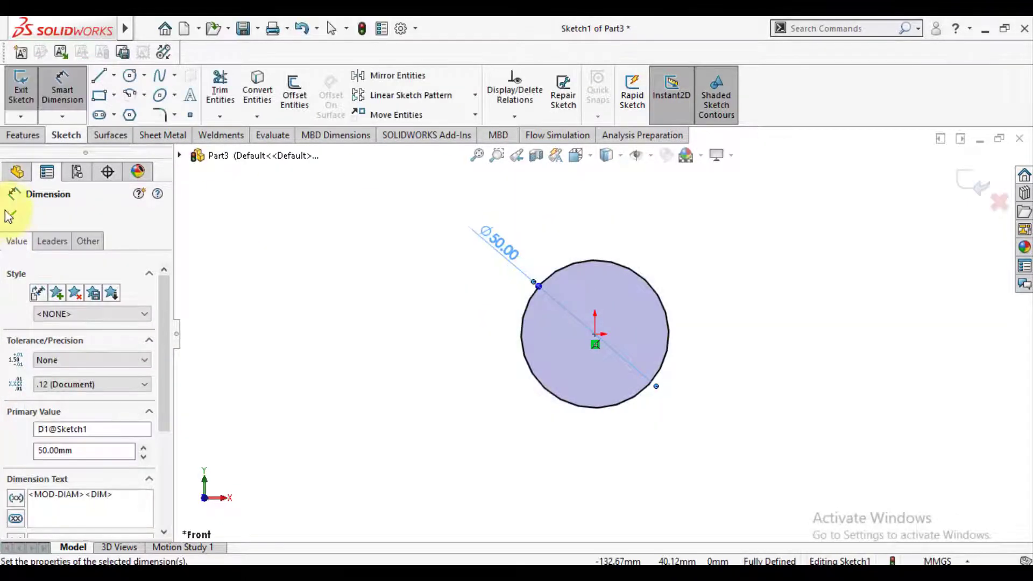
{"action": "left_click", "coordinate": [11, 214]}
Step: Draw a second circle about 21 mm in diameter inside the 50 mm circle, centred on the origin
{"action": "left_click", "coordinate": [129, 75]}
{"action": "left_click", "coordinate": [594, 334]}
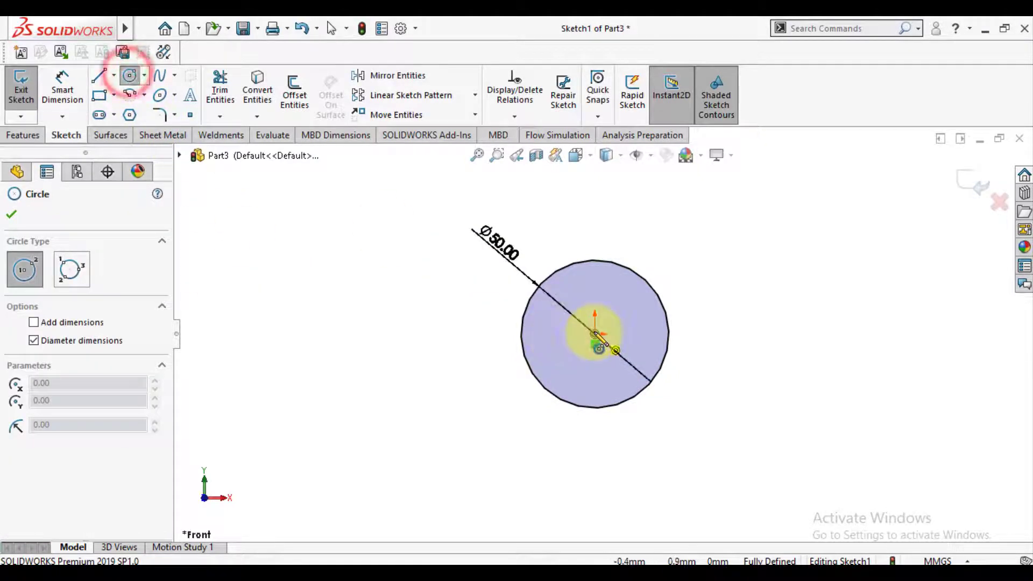
{"action": "left_click", "coordinate": [583, 303]}
{"action": "left_click", "coordinate": [12, 214]}
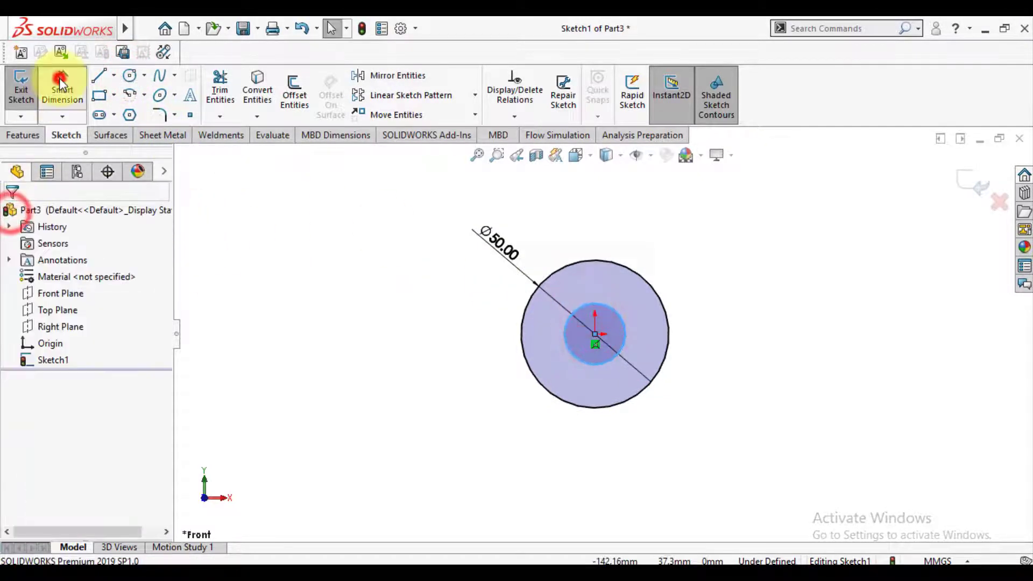
Step: Dimension the inner circle to a diameter of 20 mm and exit the sketch
{"action": "left_click", "coordinate": [63, 85]}
{"action": "left_click", "coordinate": [611, 305]}
{"action": "left_click", "coordinate": [720, 230]}
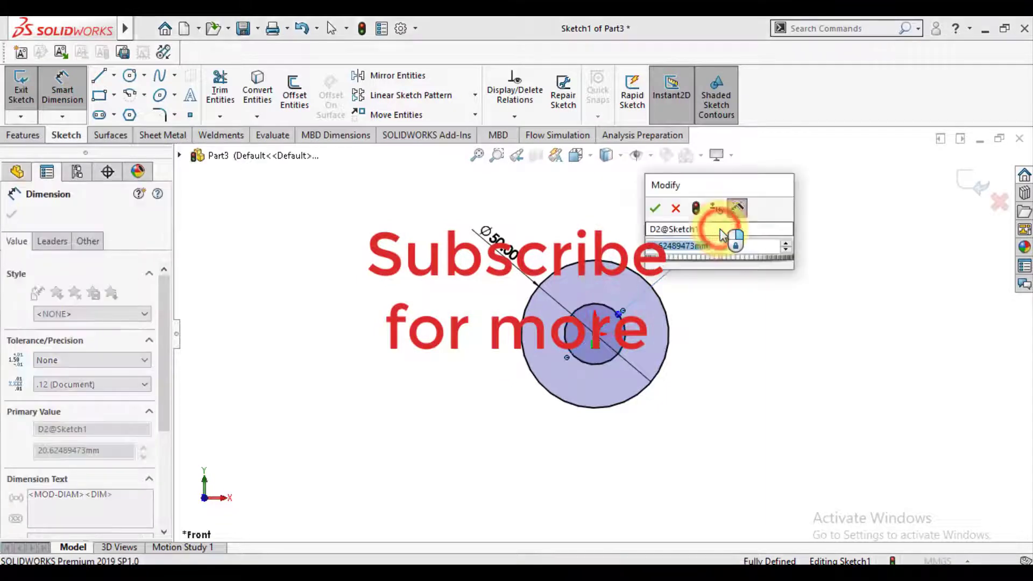
{"action": "type", "text": "20"}
{"action": "key", "text": "Return"}
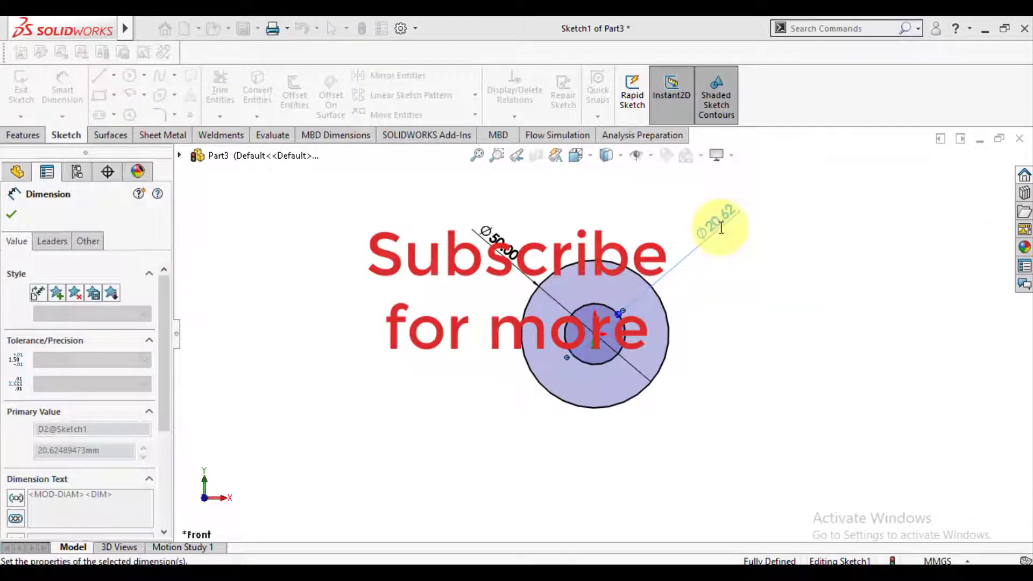
{"action": "key", "text": "Escape"}
{"action": "left_click", "coordinate": [980, 183]}
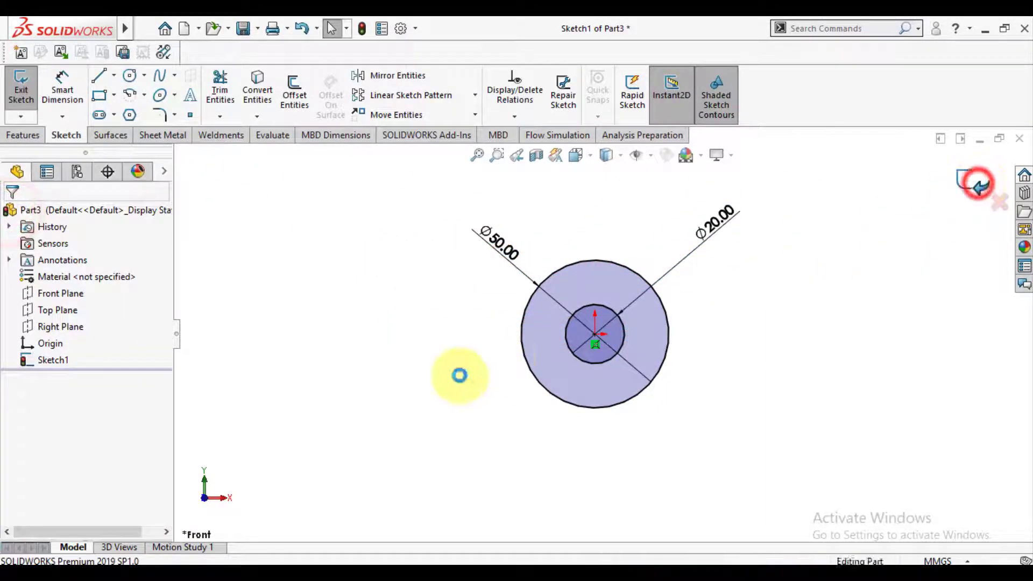
Step: Extrude the full 50 mm circle contour as a blind boss 5 mm deep
{"action": "left_click", "coordinate": [412, 392]}
{"action": "left_click", "coordinate": [522, 364]}
{"action": "left_click", "coordinate": [27, 91]}
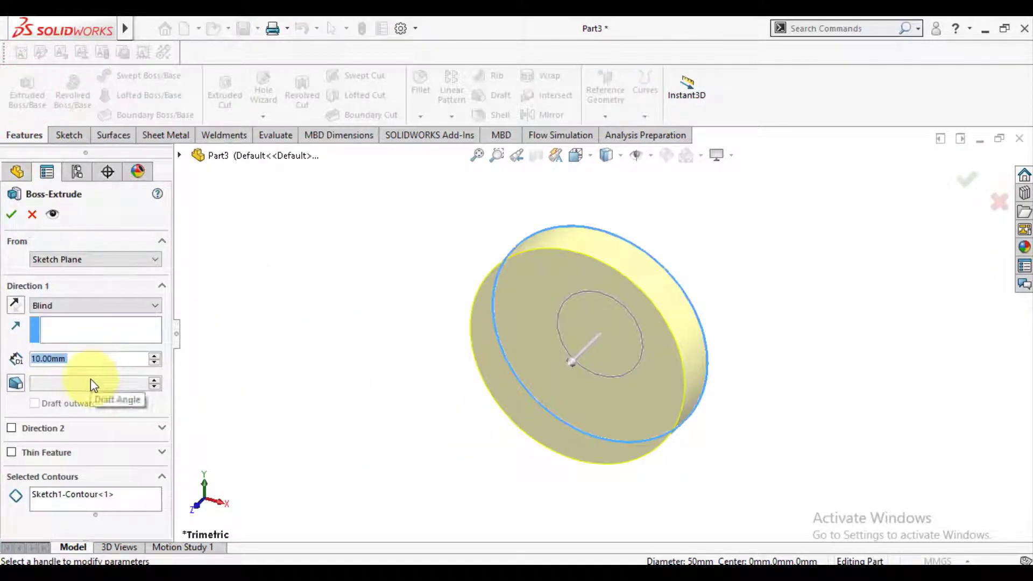
{"action": "type", "text": "5"}
{"action": "key", "text": "Return"}
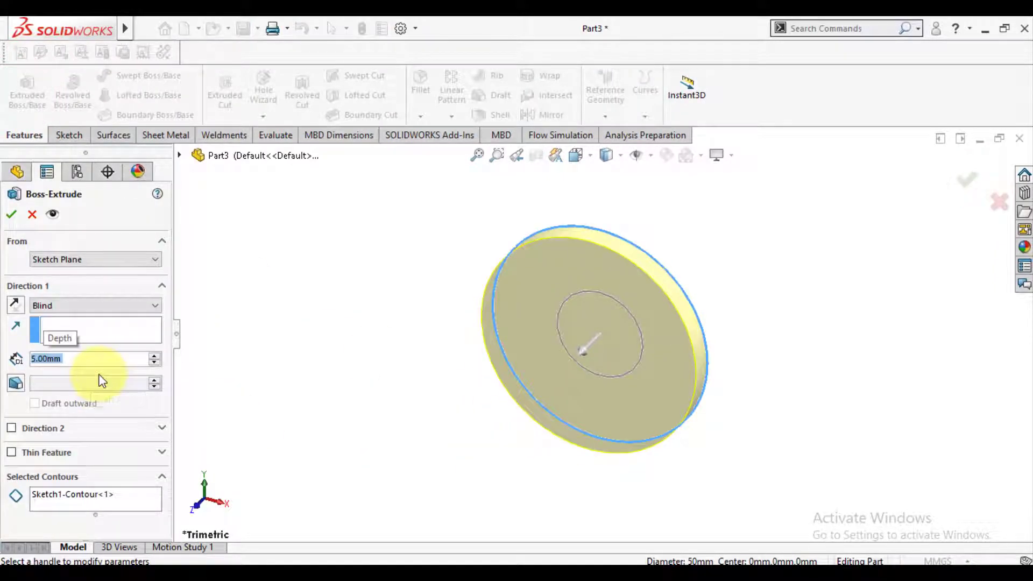
{"action": "left_click", "coordinate": [11, 214]}
Step: Extrude the 20 mm circle from the disc's existing sketch 50 mm as a merged boss to form the piston rod
{"action": "left_click", "coordinate": [9, 376]}
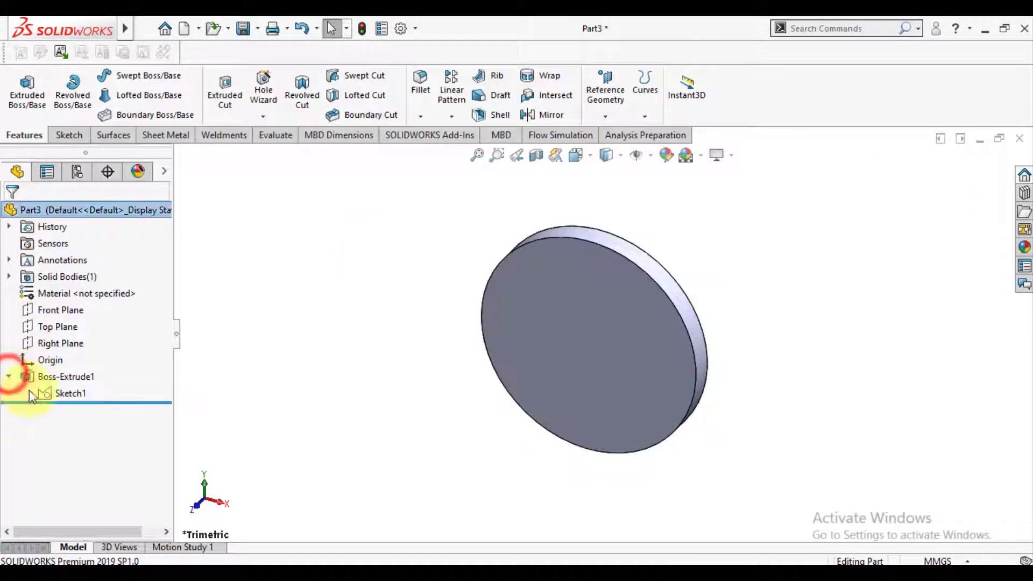
{"action": "left_click", "coordinate": [54, 393]}
{"action": "left_click", "coordinate": [300, 355]}
{"action": "left_click", "coordinate": [564, 304]}
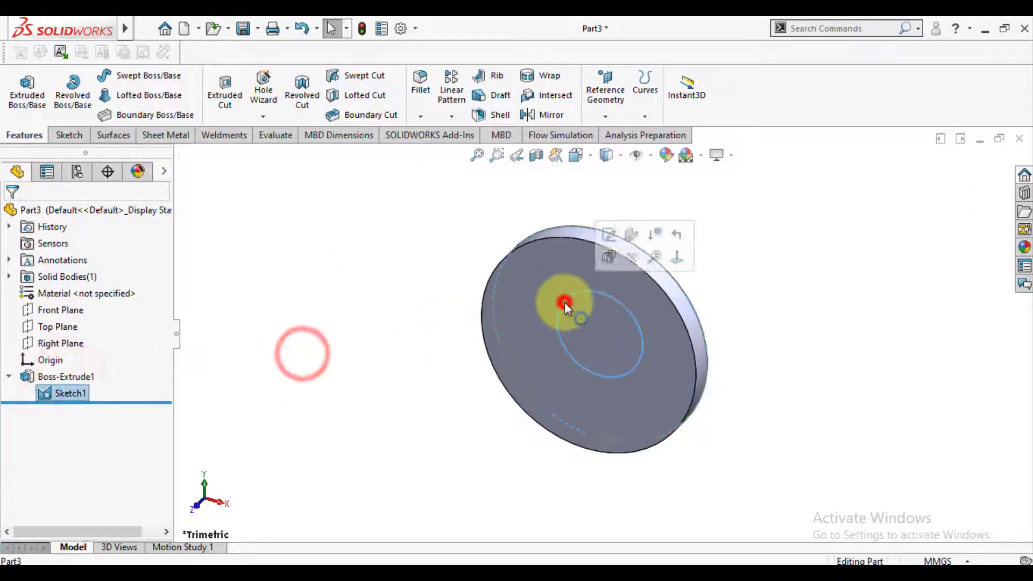
{"action": "left_click", "coordinate": [26, 90]}
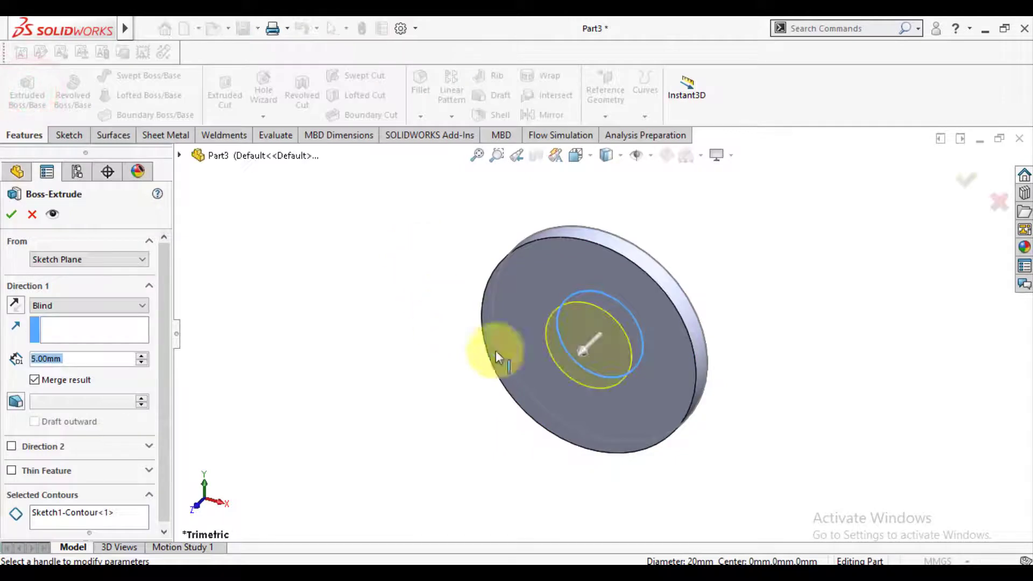
{"action": "left_click_drag", "start_coordinate": [569, 367], "coordinate": [490, 441]}
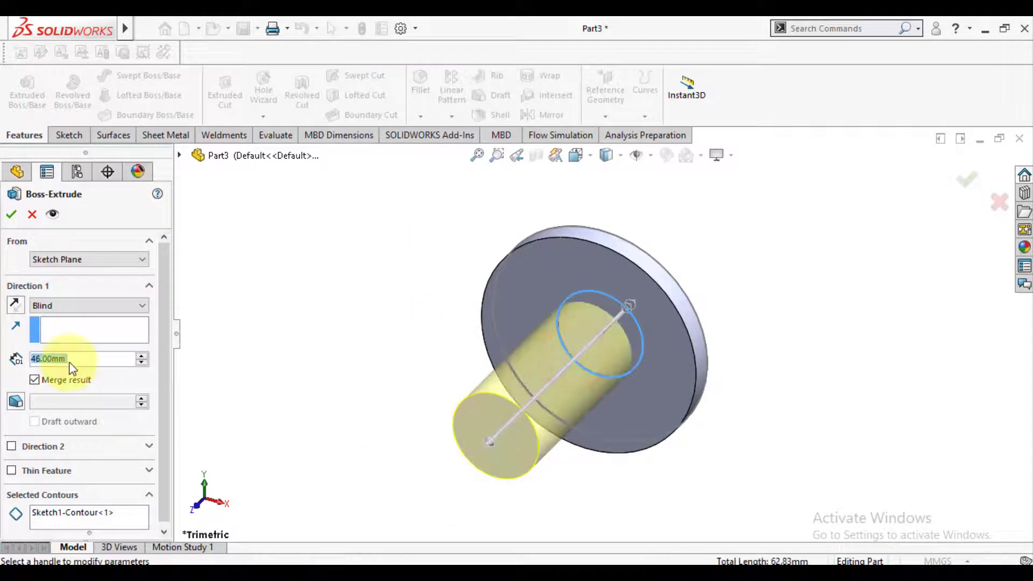
{"action": "type", "text": "50"}
{"action": "key", "text": "Return"}
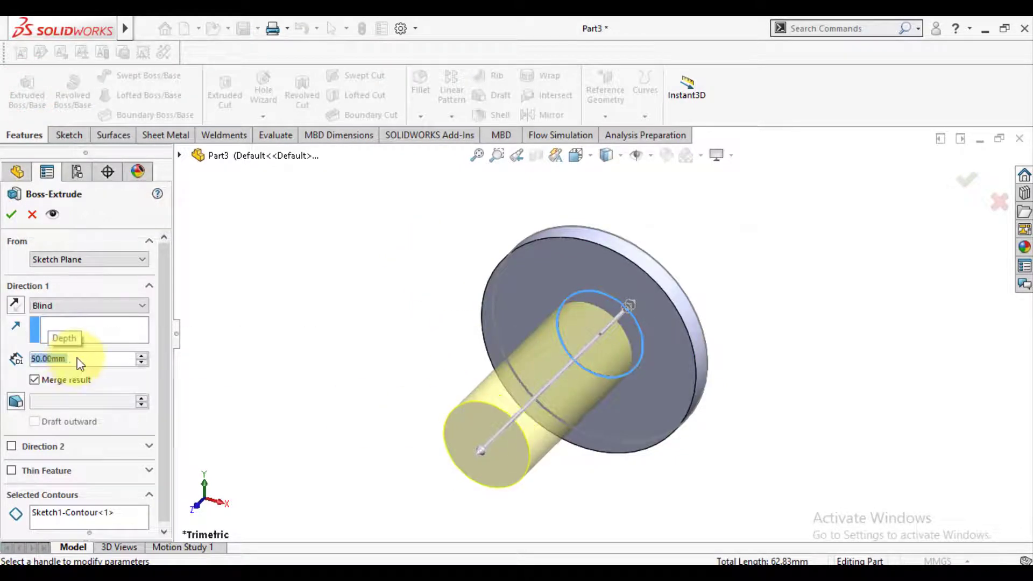
{"action": "left_click", "coordinate": [12, 216]}
Step: Save the part as piston in the same folder as the cylinder part
{"action": "mouse_move", "coordinate": [357, 282]}
{"action": "middle_mouse_down"}
{"action": "mouse_move", "coordinate": [403, 323]}
{"action": "mouse_move", "coordinate": [461, 288]}
{"action": "middle_mouse_up"}
{"action": "left_click", "coordinate": [65, 393]}
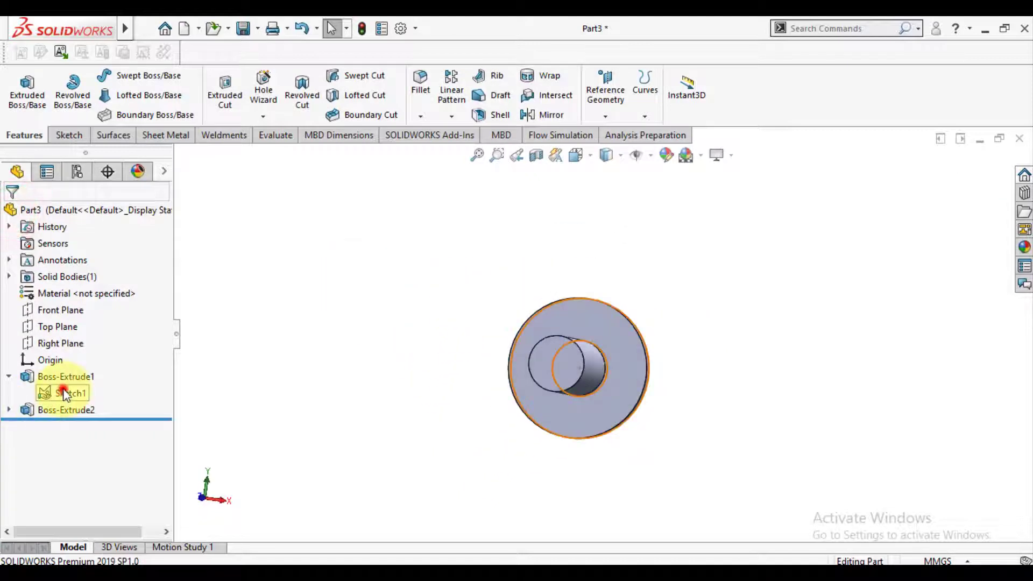
{"action": "left_click", "coordinate": [260, 365]}
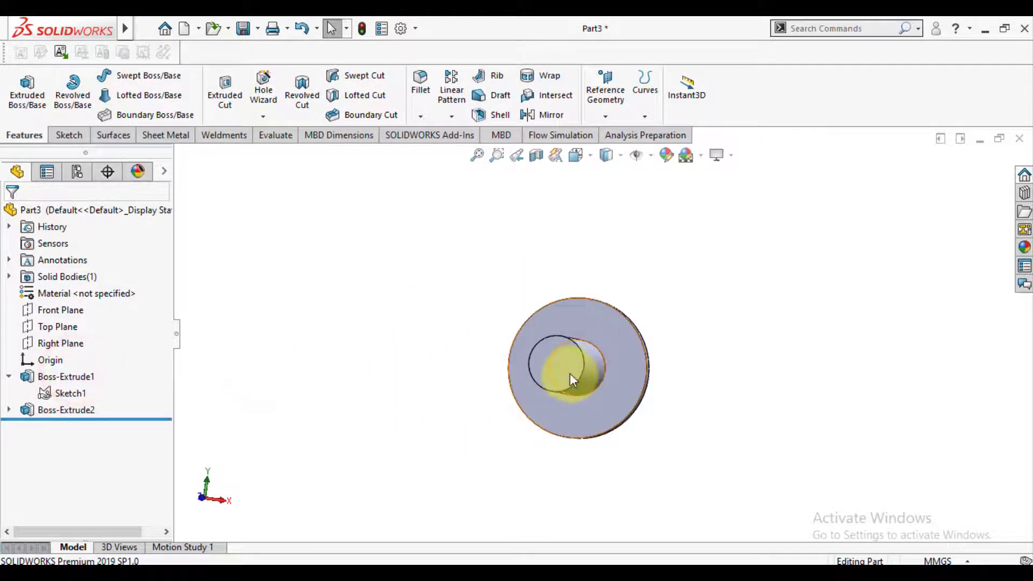
{"action": "key", "text": "ctrl+s"}
{"action": "type", "text": "piston"}
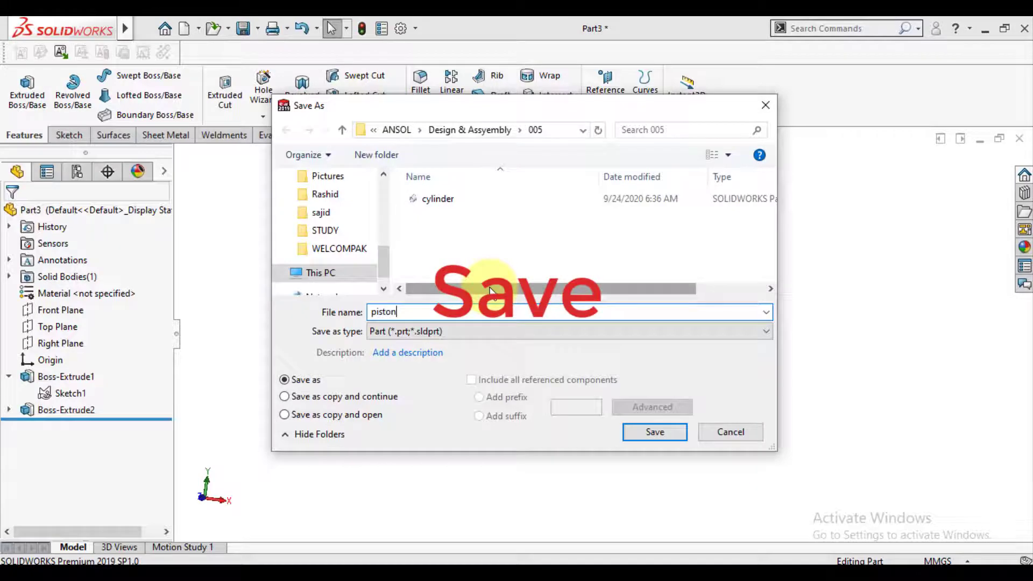
{"action": "key", "text": "Return"}
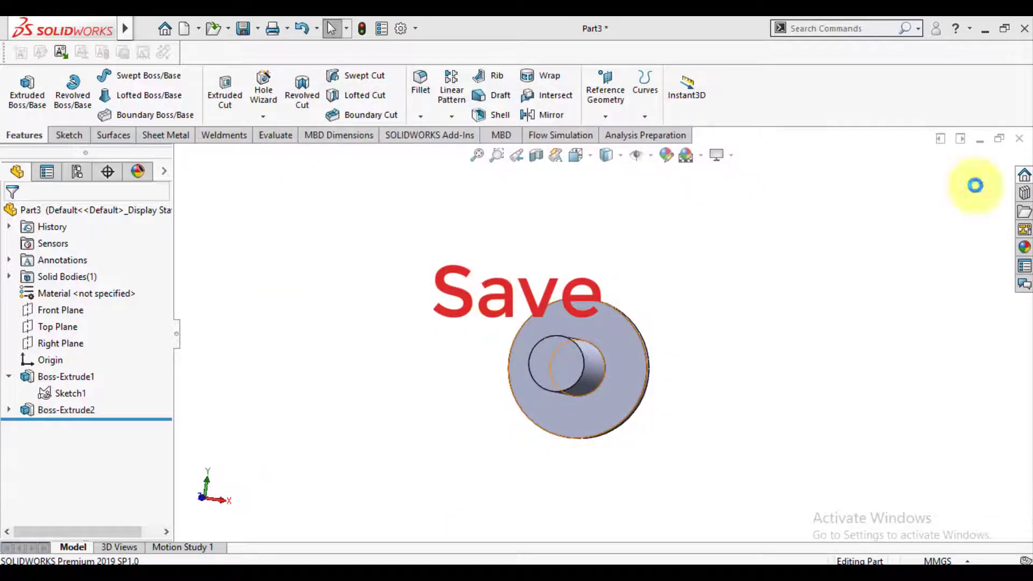
{"action": "left_click", "coordinate": [761, 212]}
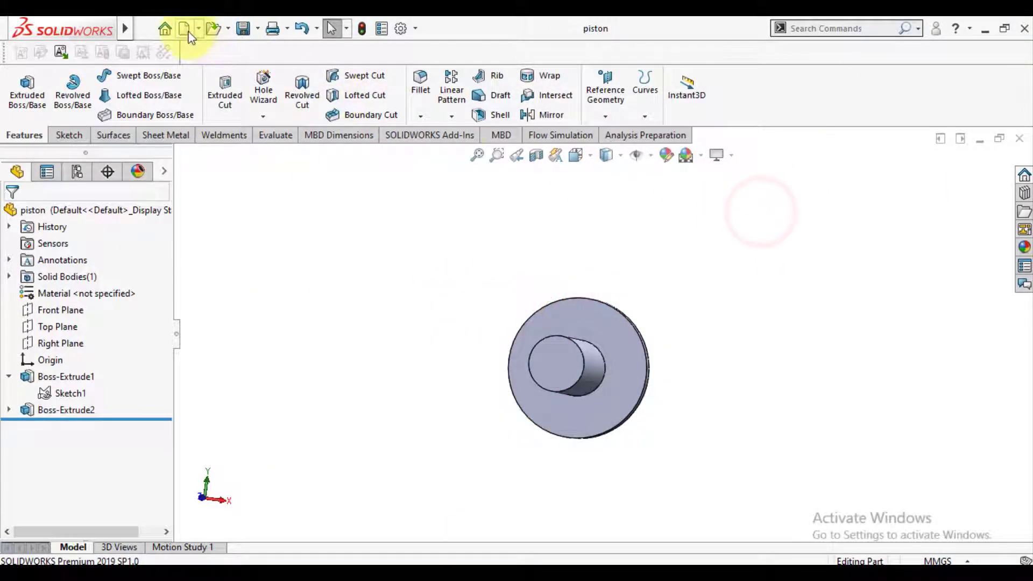
Step: Create a new assembly document and insert the saved cylinder part as its first component
{"action": "left_click", "coordinate": [186, 30]}
{"action": "double_click", "coordinate": [546, 385]}
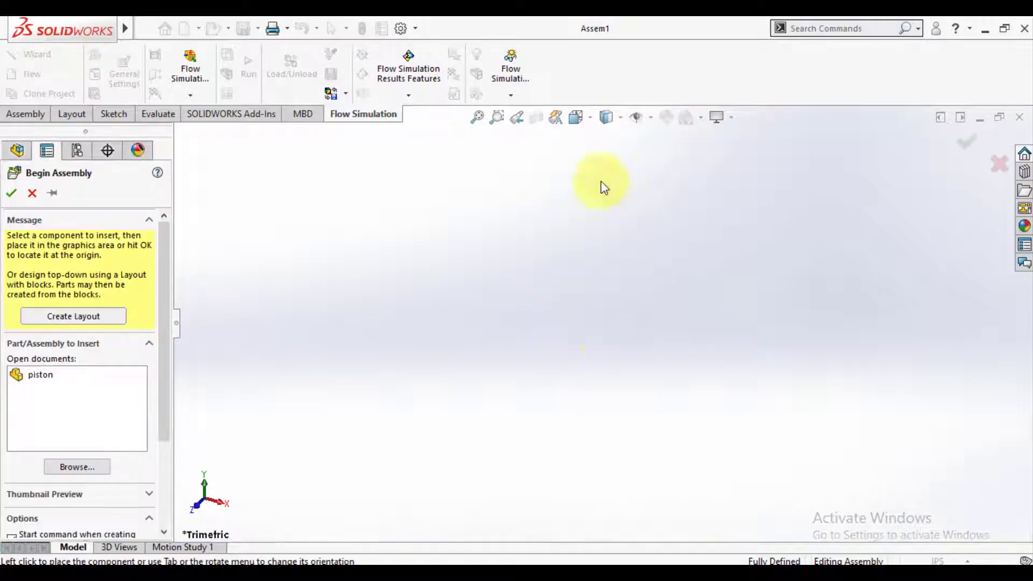
{"action": "left_click", "coordinate": [70, 467]}
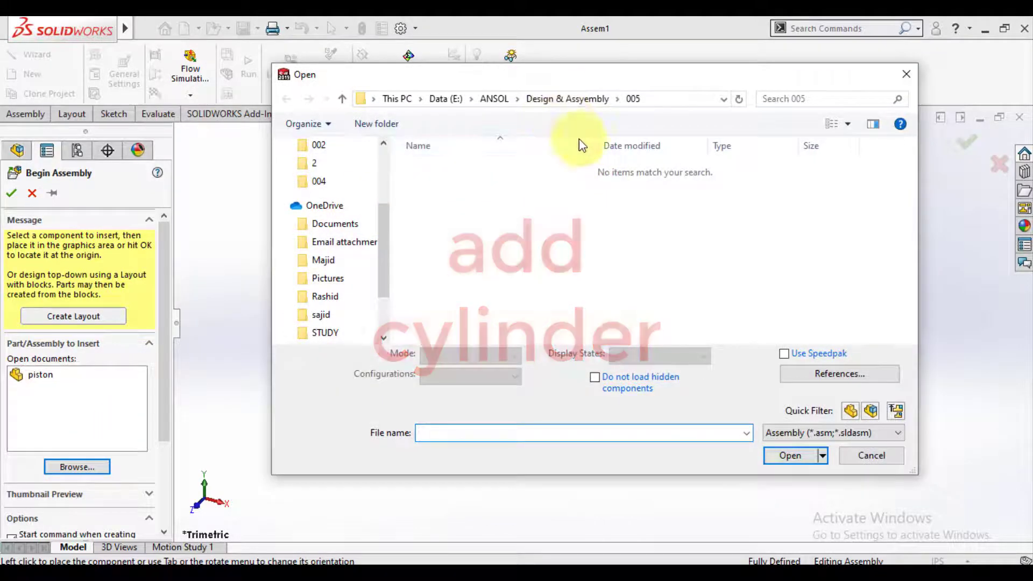
{"action": "left_click", "coordinate": [851, 411]}
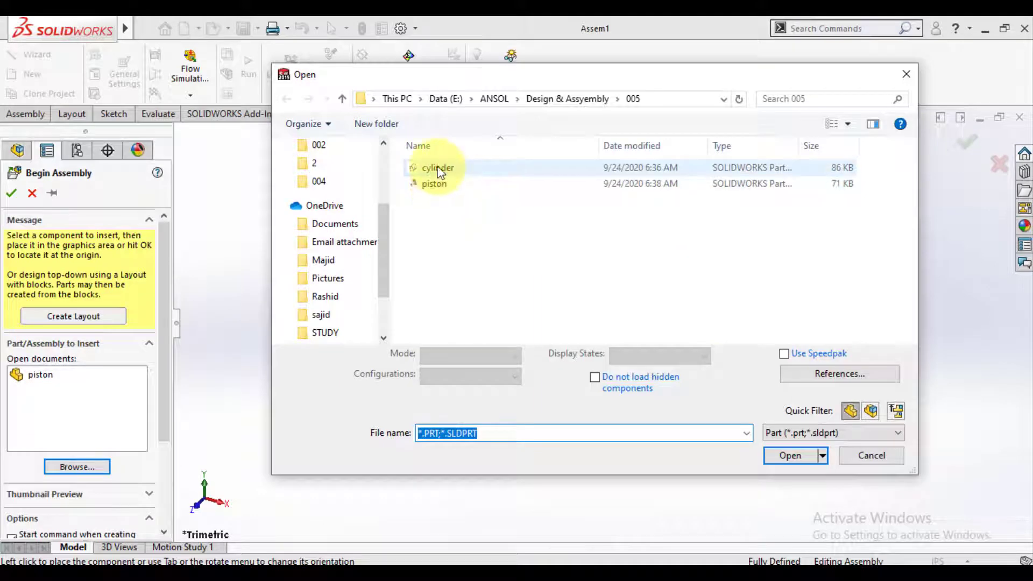
{"action": "double_click", "coordinate": [436, 167]}
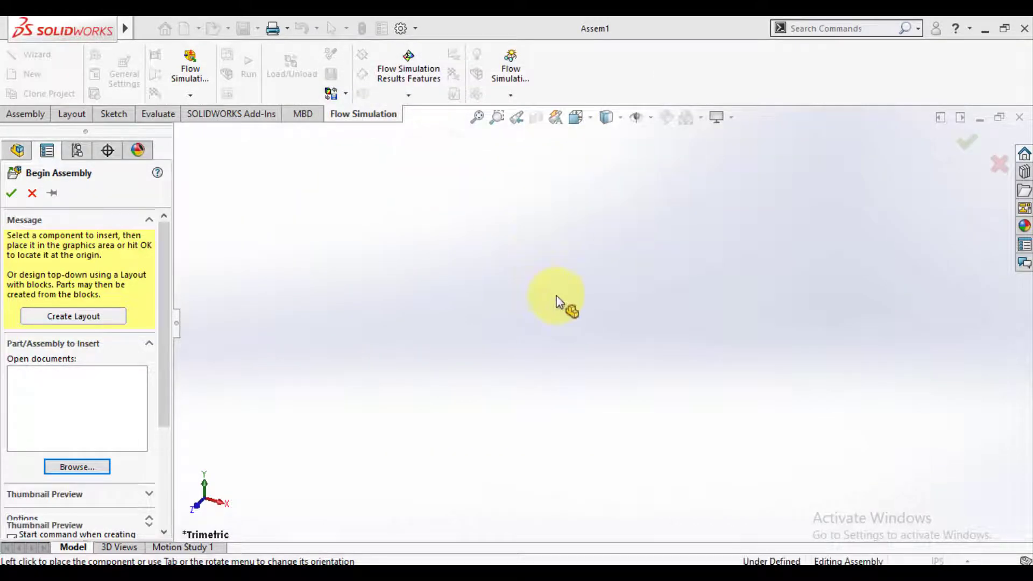
{"action": "left_click", "coordinate": [599, 317]}
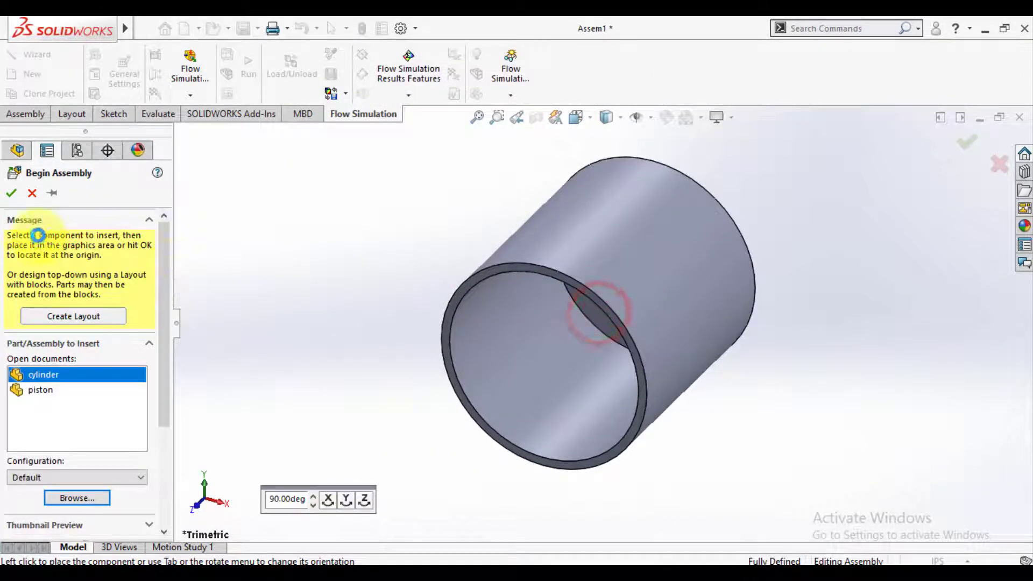
Step: Set the fixed cylinder component to float and apply the plain white scene to the assembly
{"action": "middle_click_drag", "start_coordinate": [445, 385], "coordinate": [412, 231]}
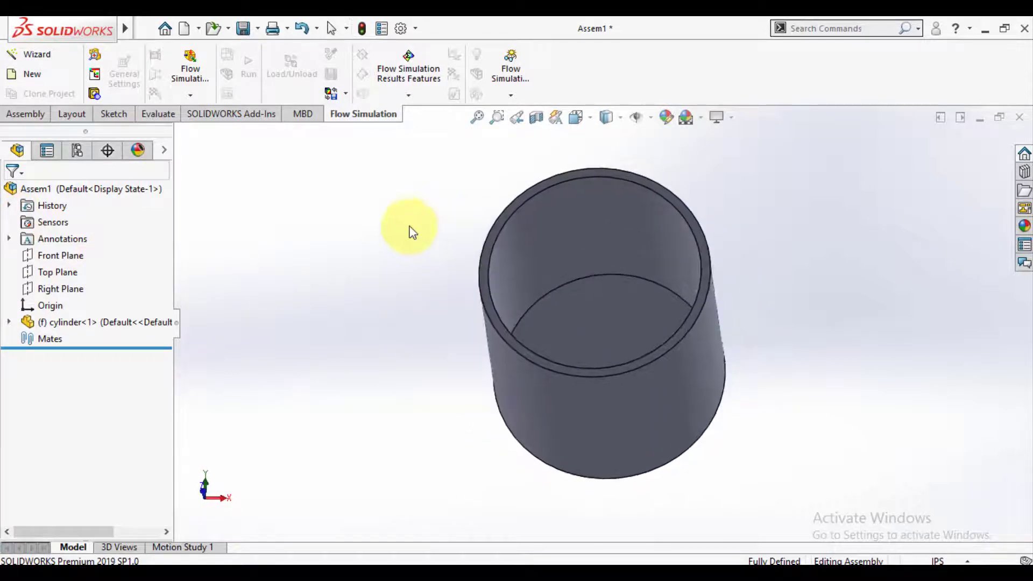
{"action": "right_click", "coordinate": [135, 320]}
{"action": "left_click", "coordinate": [170, 290]}
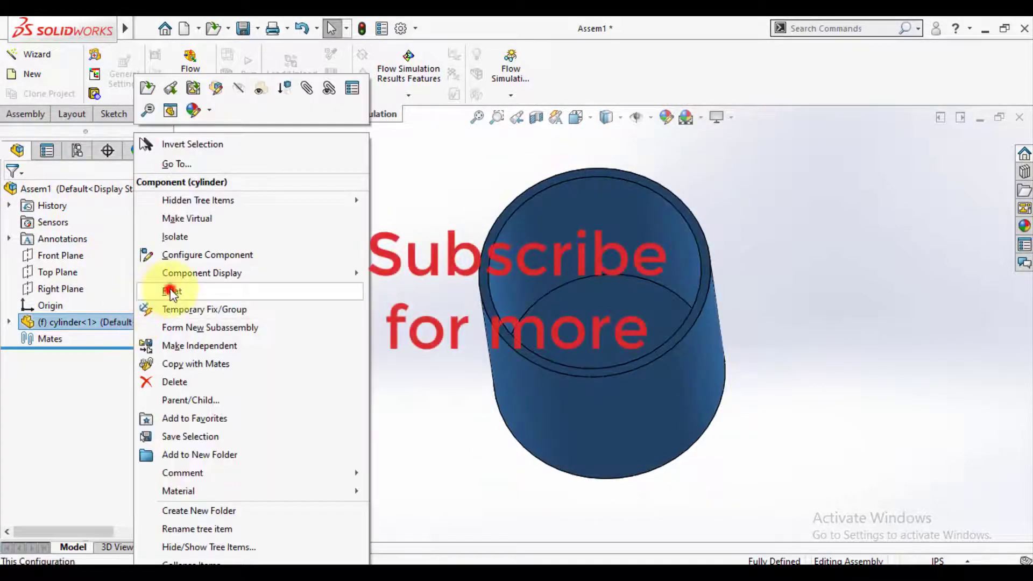
{"action": "left_click", "coordinate": [701, 120]}
{"action": "left_click", "coordinate": [714, 153]}
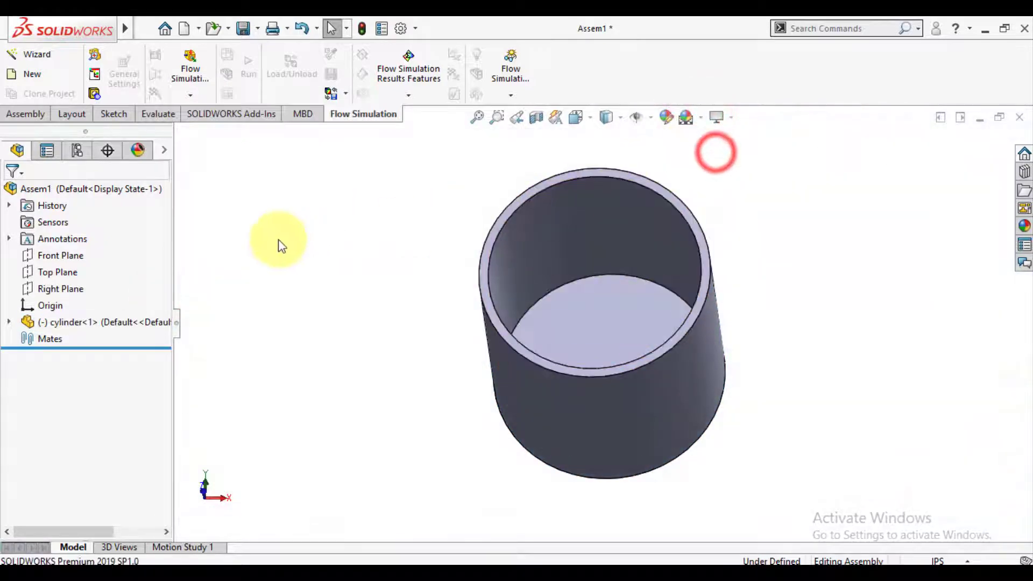
Step: Add a coincident mate between the assembly's Front Plane and the cylinder's Front Plane
{"action": "left_click", "coordinate": [28, 115]}
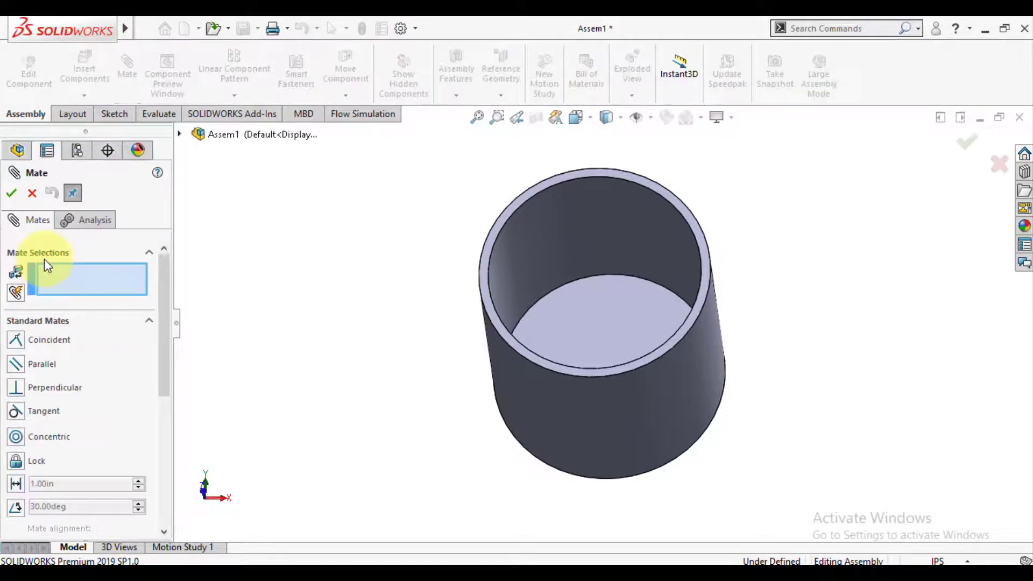
{"action": "left_click", "coordinate": [180, 134]}
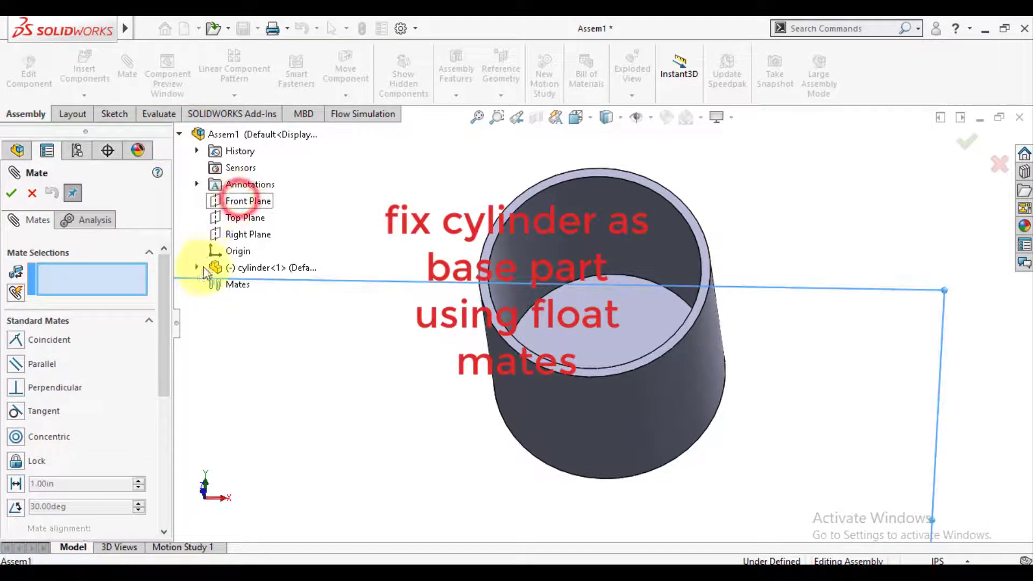
{"action": "left_click", "coordinate": [197, 267]}
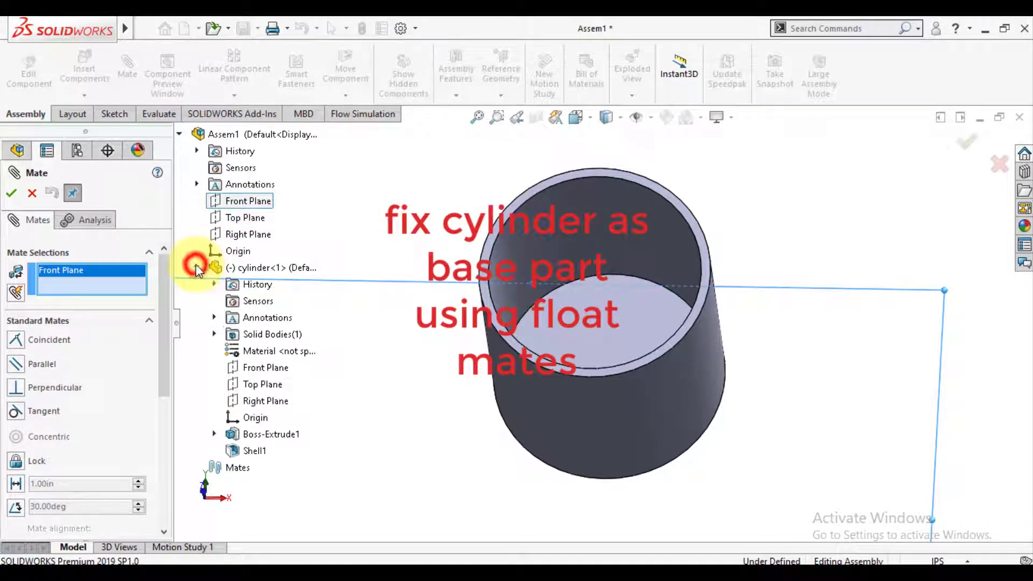
{"action": "left_click", "coordinate": [257, 368]}
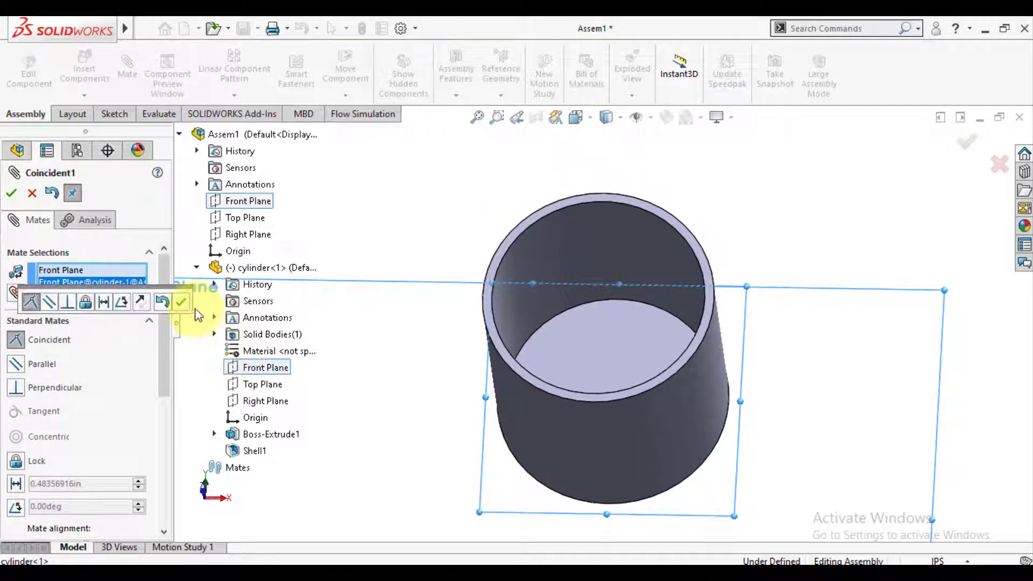
{"action": "left_click", "coordinate": [182, 300]}
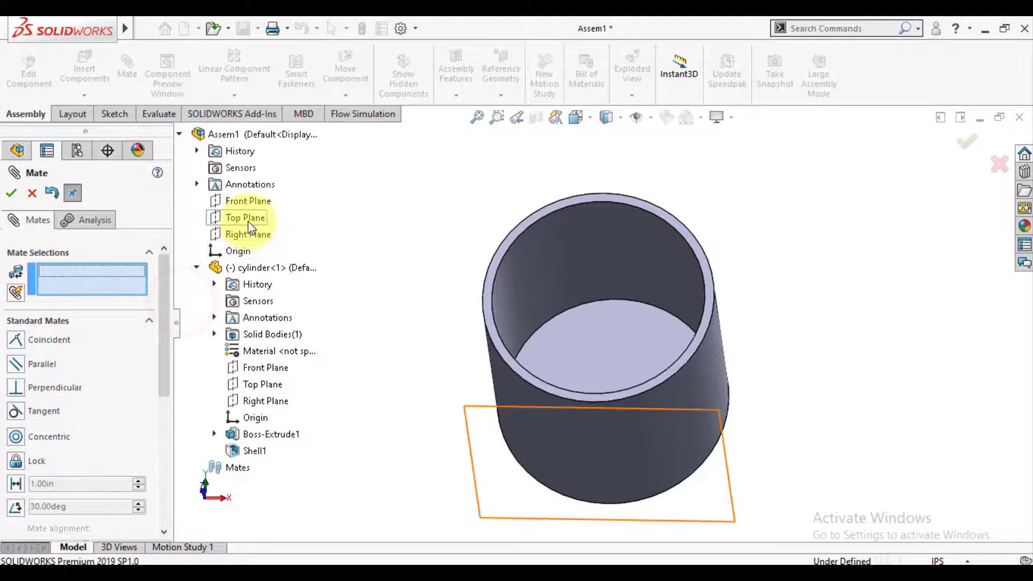
Step: Add a coincident mate between the assembly's Top Plane and the cylinder's Top Plane
{"action": "left_click", "coordinate": [246, 218]}
{"action": "left_click", "coordinate": [261, 384]}
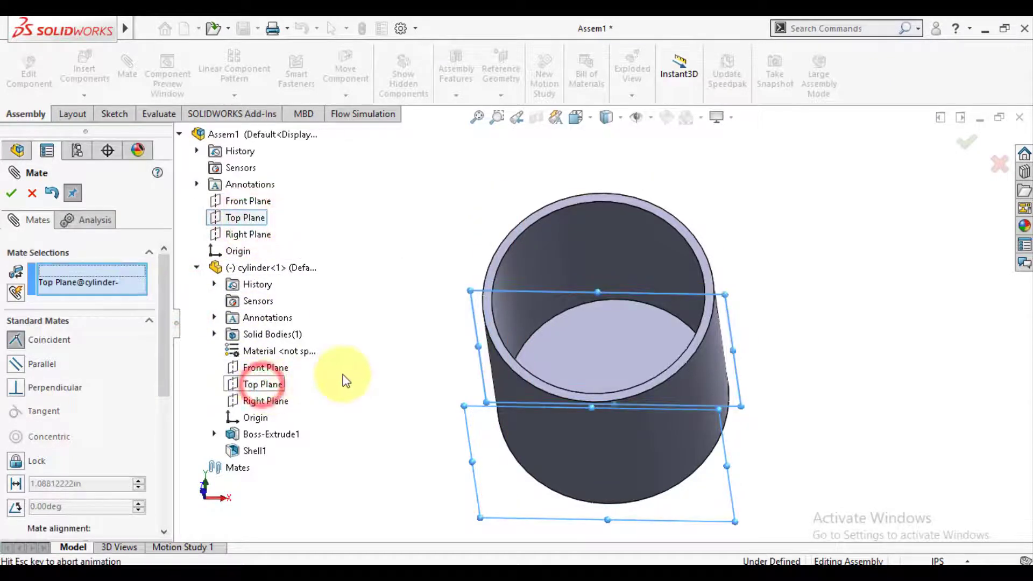
{"action": "left_click", "coordinate": [325, 400]}
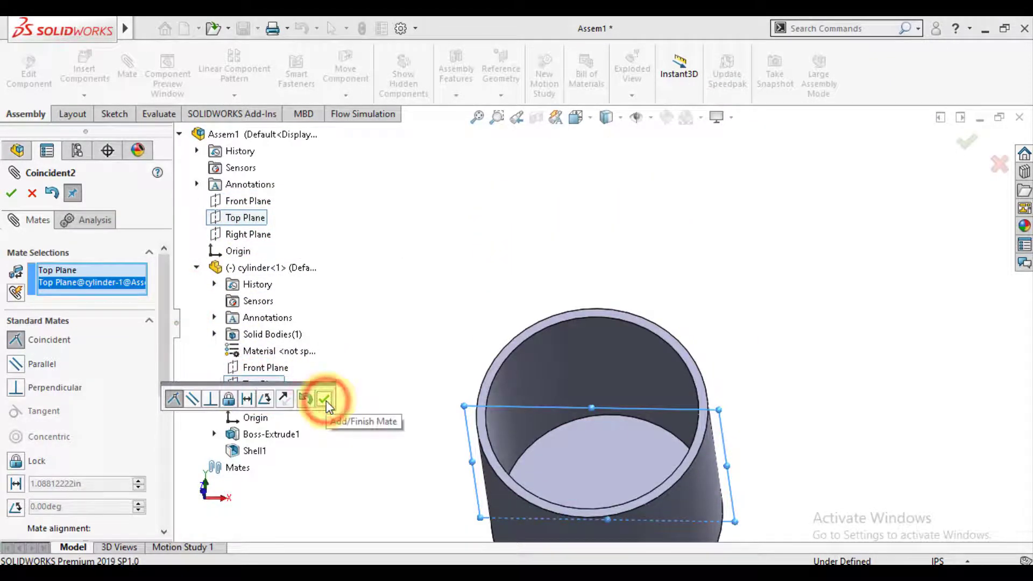
Step: Add a coincident mate between the assembly's Right Plane and the cylinder's Right Plane
{"action": "left_click", "coordinate": [247, 237]}
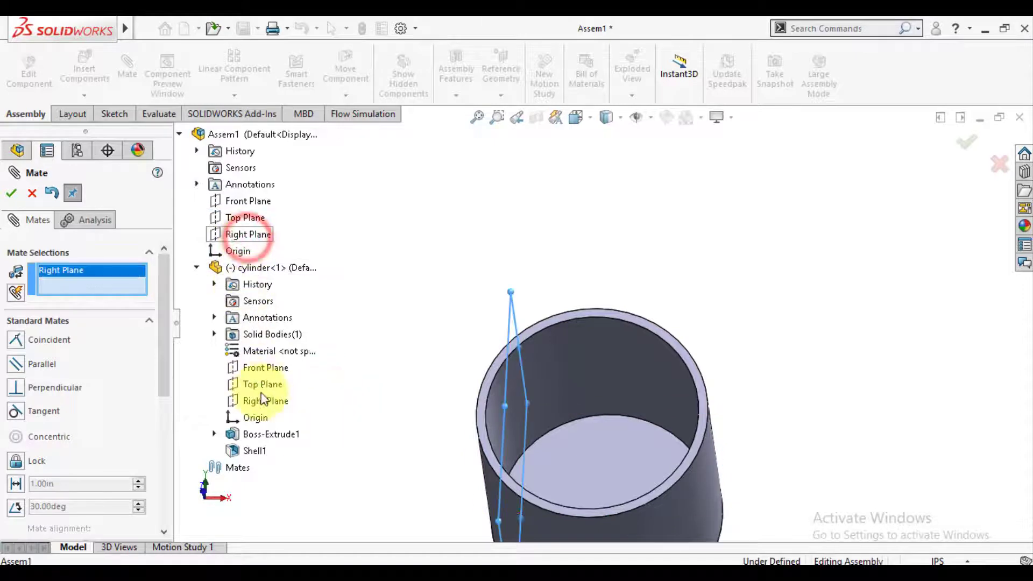
{"action": "left_click", "coordinate": [263, 401]}
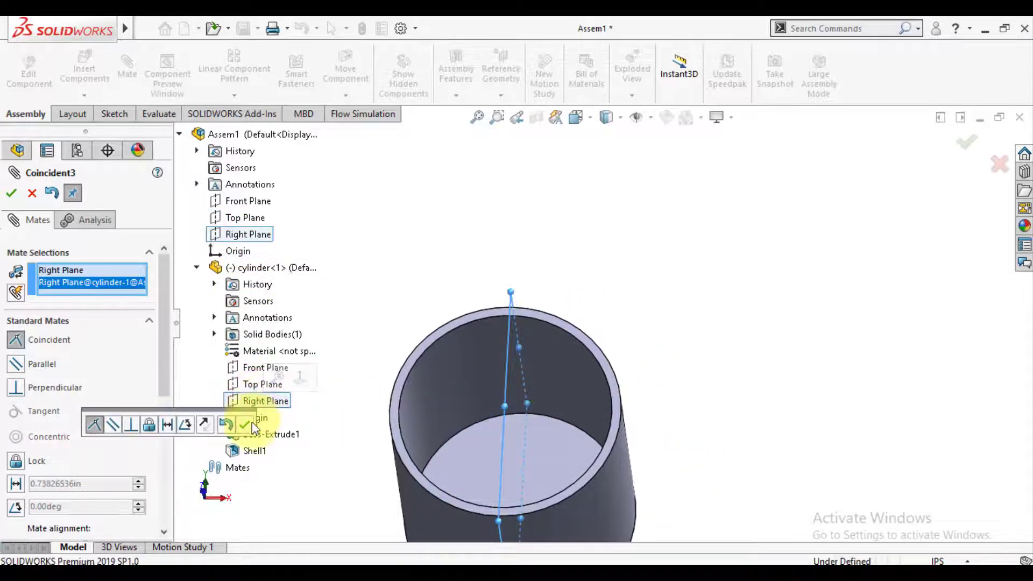
{"action": "left_click", "coordinate": [245, 425]}
{"action": "scroll", "coordinate": [438, 299], "scroll_direction": "up", "scroll_amount": 3}
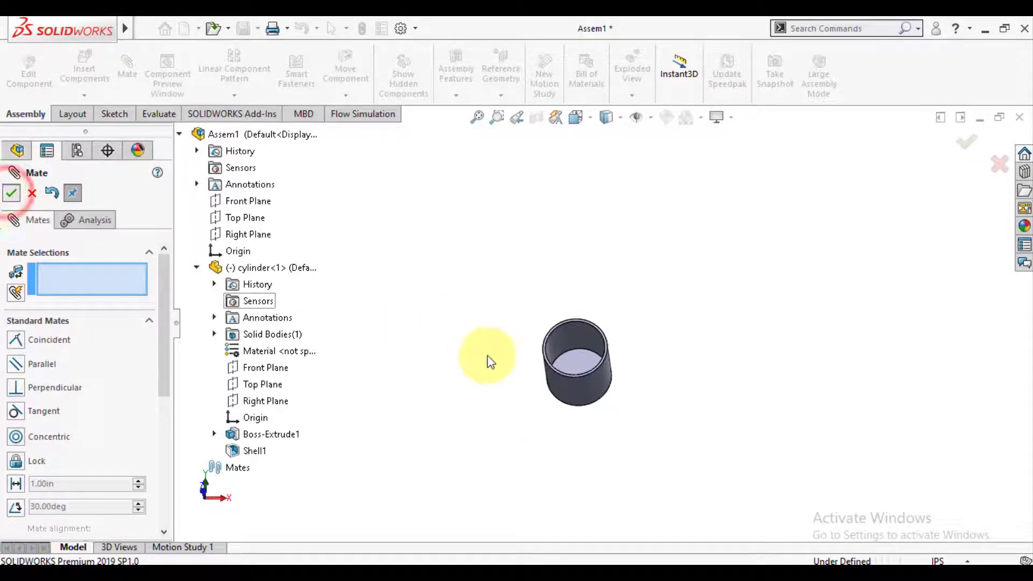
Step: Insert the piston part into the assembly beside the cylinder
{"action": "left_click", "coordinate": [10, 192]}
{"action": "scroll", "coordinate": [585, 387], "scroll_direction": "down", "scroll_amount": 3}
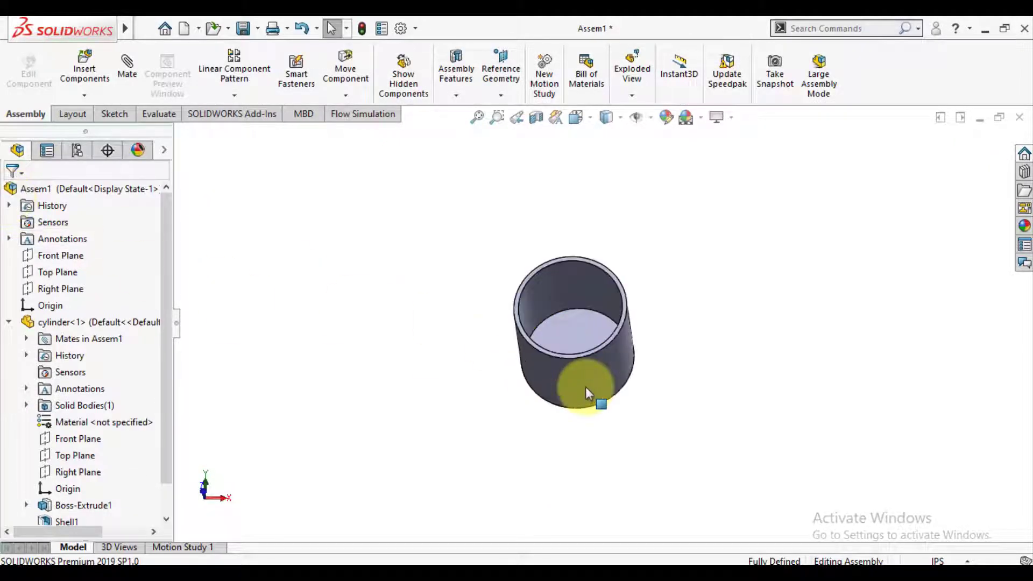
{"action": "middle_click_drag", "start_coordinate": [585, 386], "coordinate": [547, 369]}
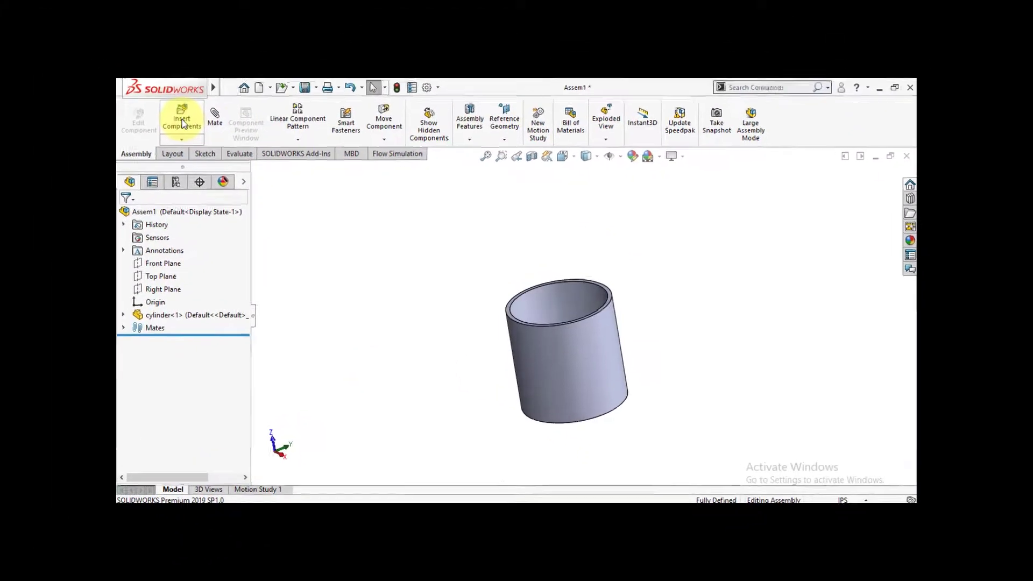
{"action": "left_click", "coordinate": [210, 134]}
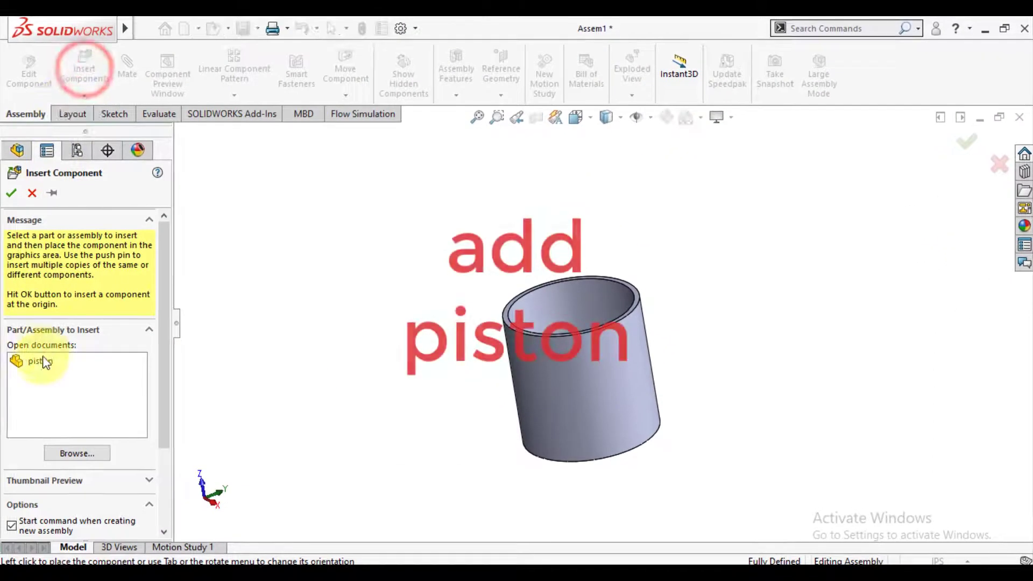
{"action": "left_click", "coordinate": [37, 362]}
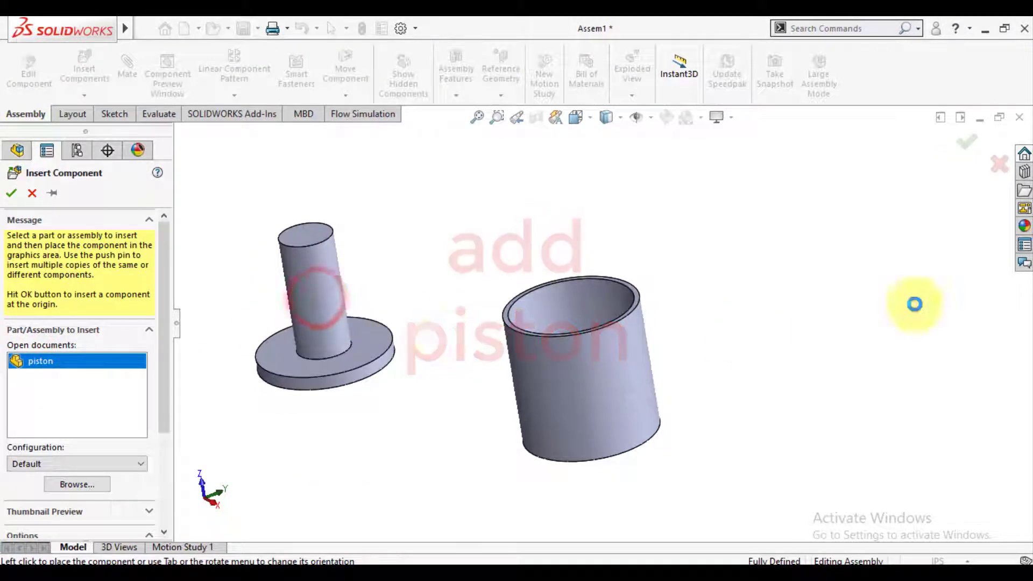
{"action": "left_click", "coordinate": [11, 192]}
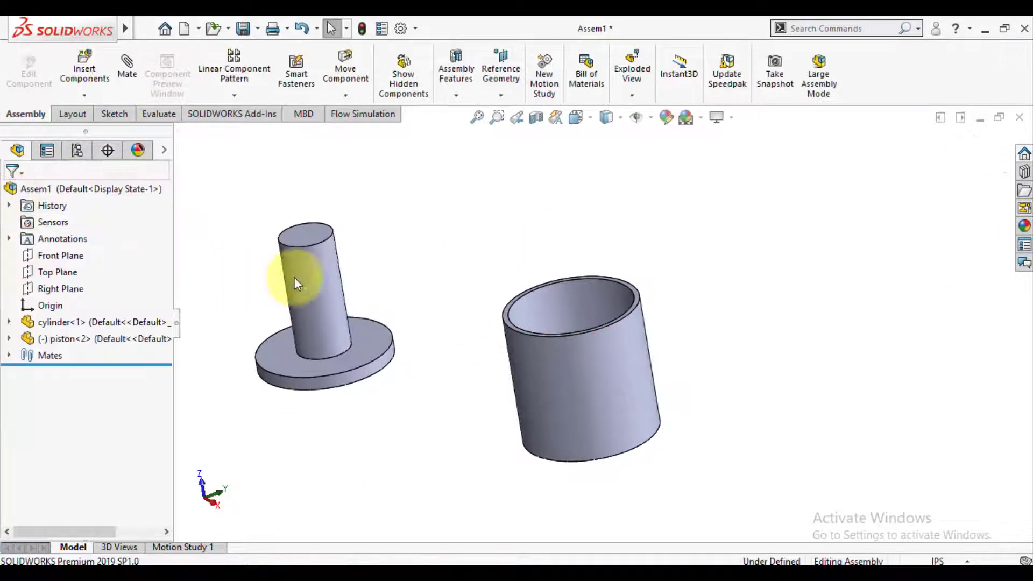
Step: Apply a light pink color to the whole piston at part document level
{"action": "left_click", "coordinate": [337, 289]}
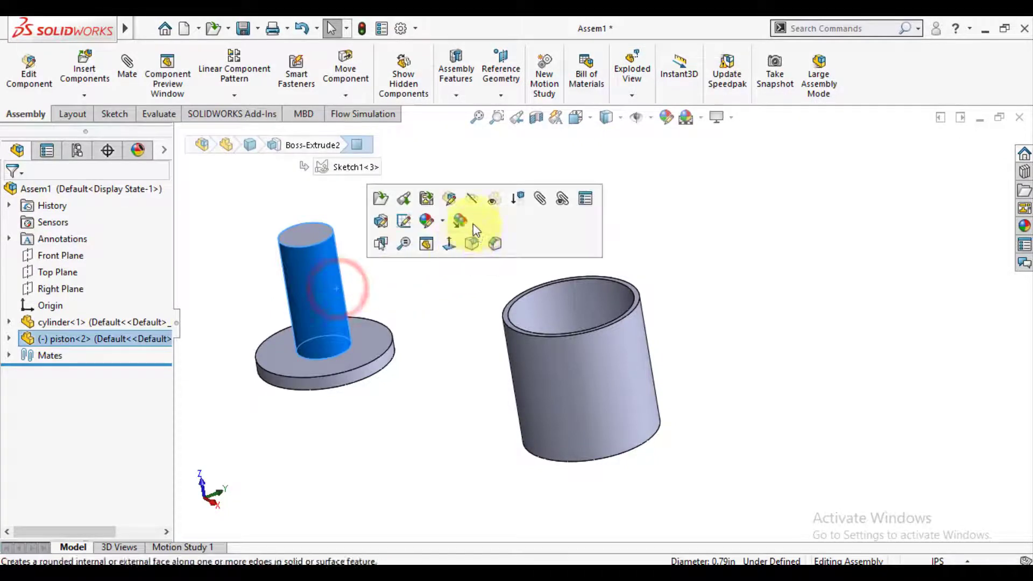
{"action": "left_click", "coordinate": [440, 224]}
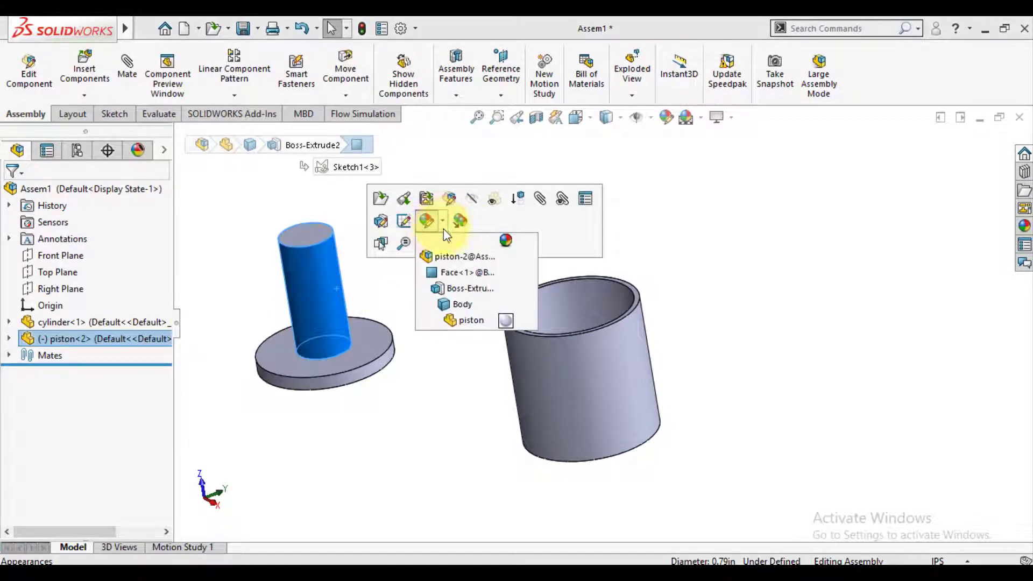
{"action": "left_click", "coordinate": [466, 321]}
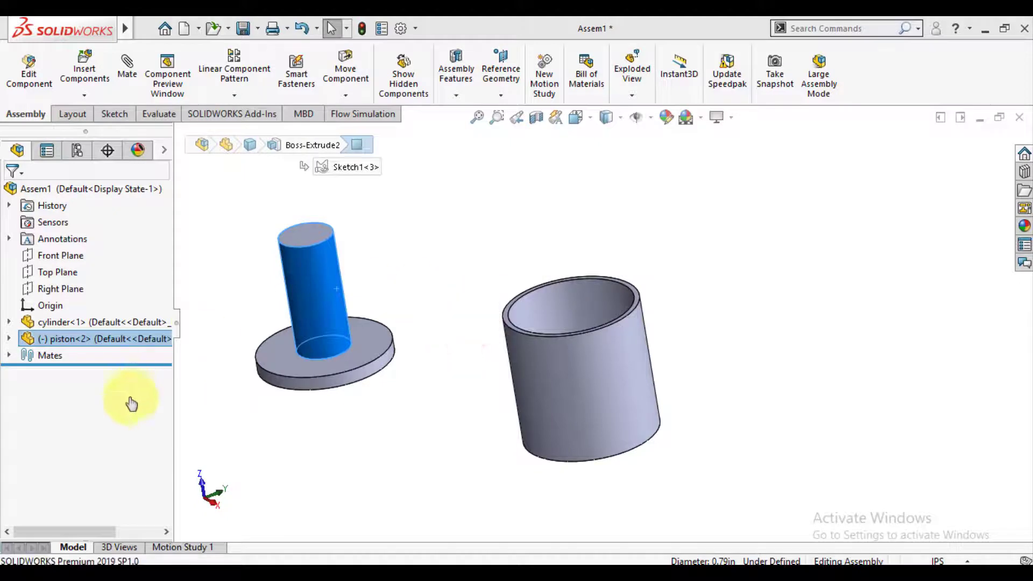
{"action": "left_click", "coordinate": [32, 407]}
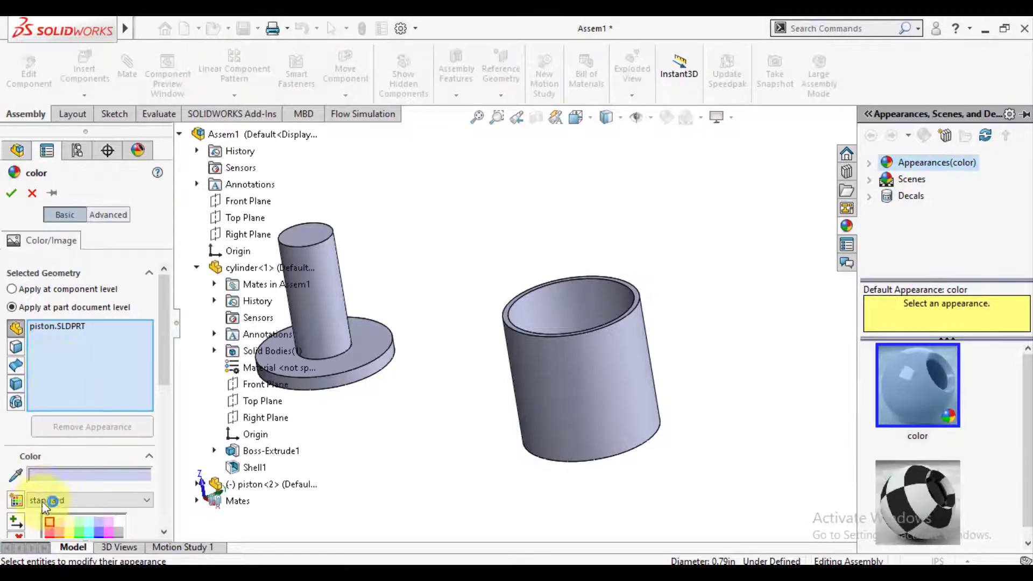
{"action": "left_click", "coordinate": [49, 522]}
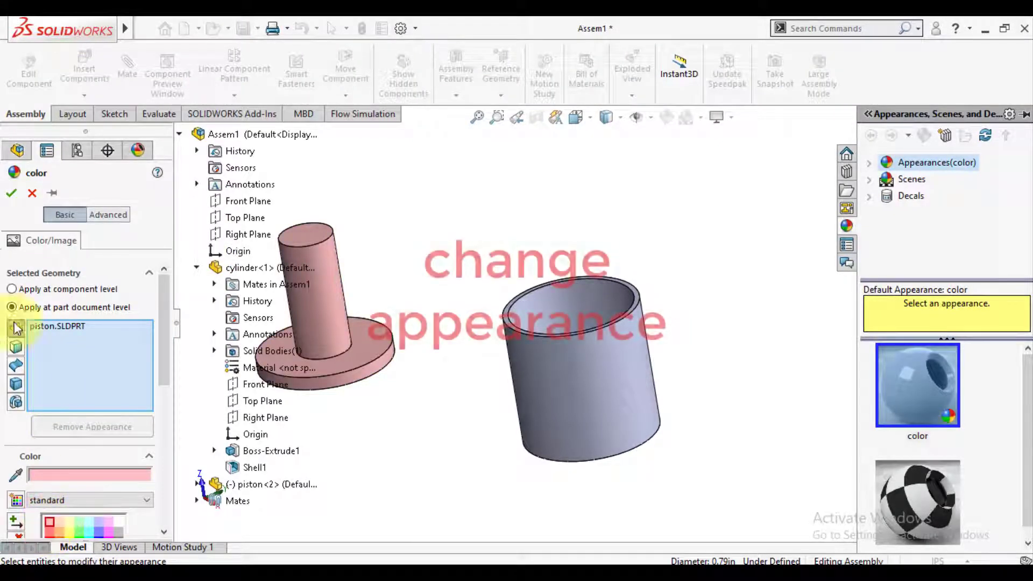
Step: Apply a light yellow color to the whole cylinder at part document level
{"action": "left_click", "coordinate": [559, 386]}
{"action": "left_click", "coordinate": [649, 320]}
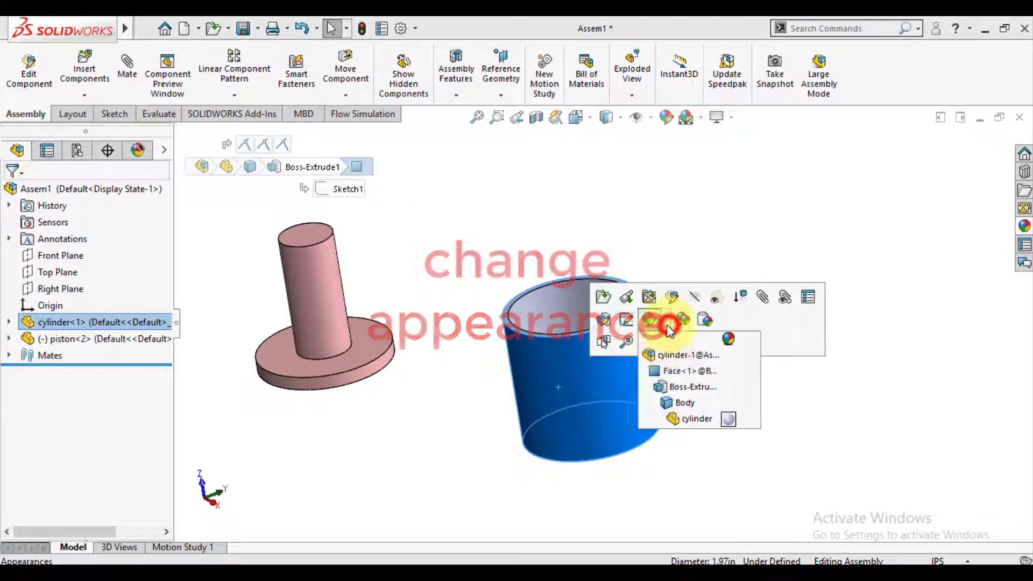
{"action": "left_click", "coordinate": [689, 419]}
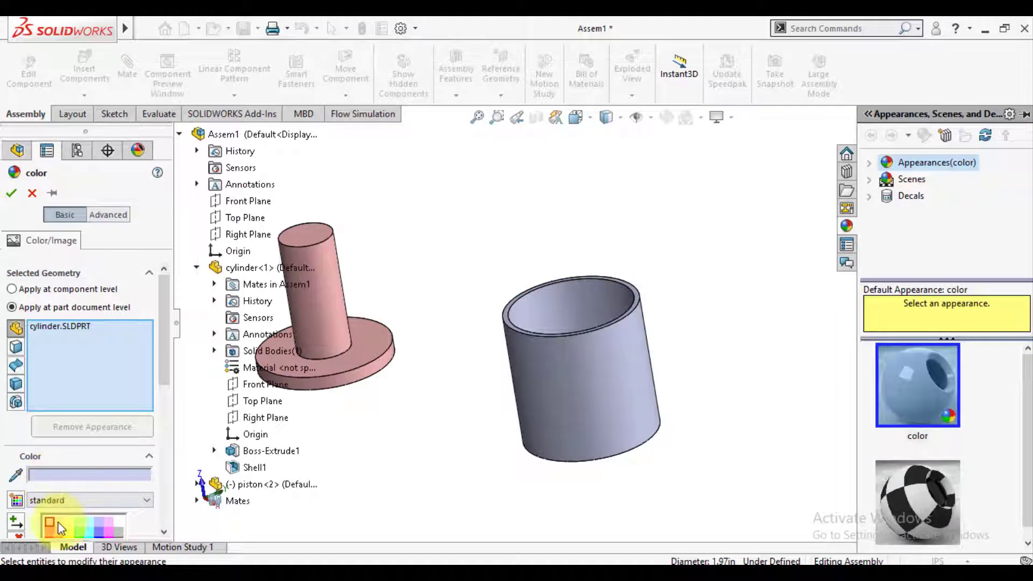
{"action": "left_click", "coordinate": [58, 523]}
{"action": "left_click", "coordinate": [68, 522]}
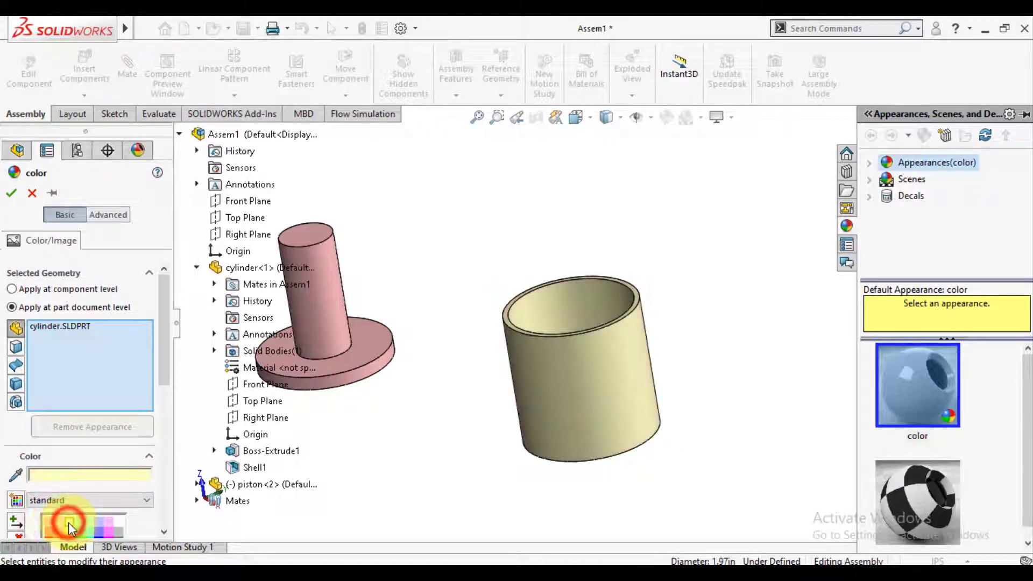
{"action": "left_click", "coordinate": [12, 193]}
{"action": "left_click", "coordinate": [498, 230]}
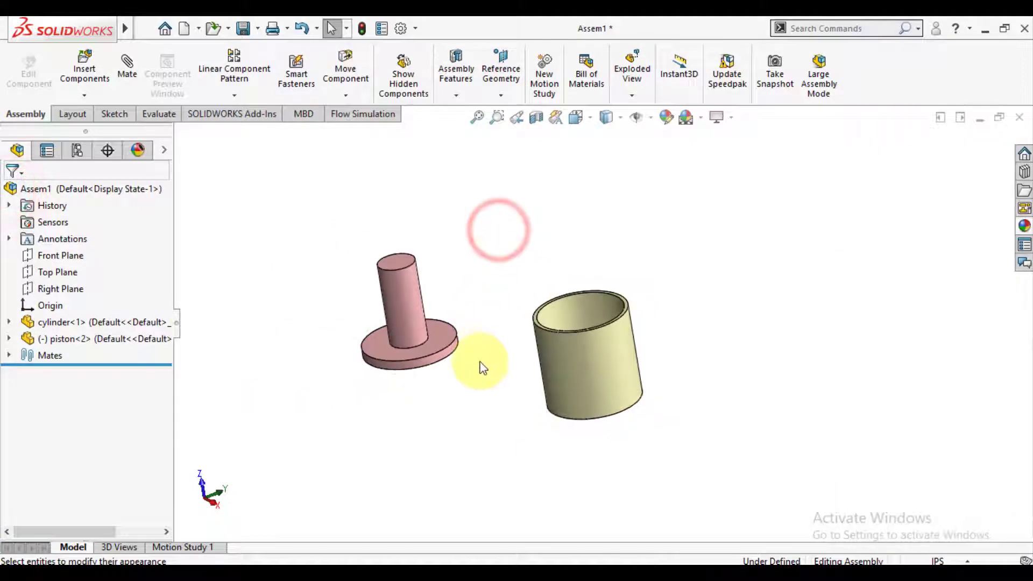
Step: Add a concentric mate between the piston rod's cylindrical face and the cylinder's inner wall
{"action": "middle_click_drag", "start_coordinate": [480, 364], "coordinate": [472, 419]}
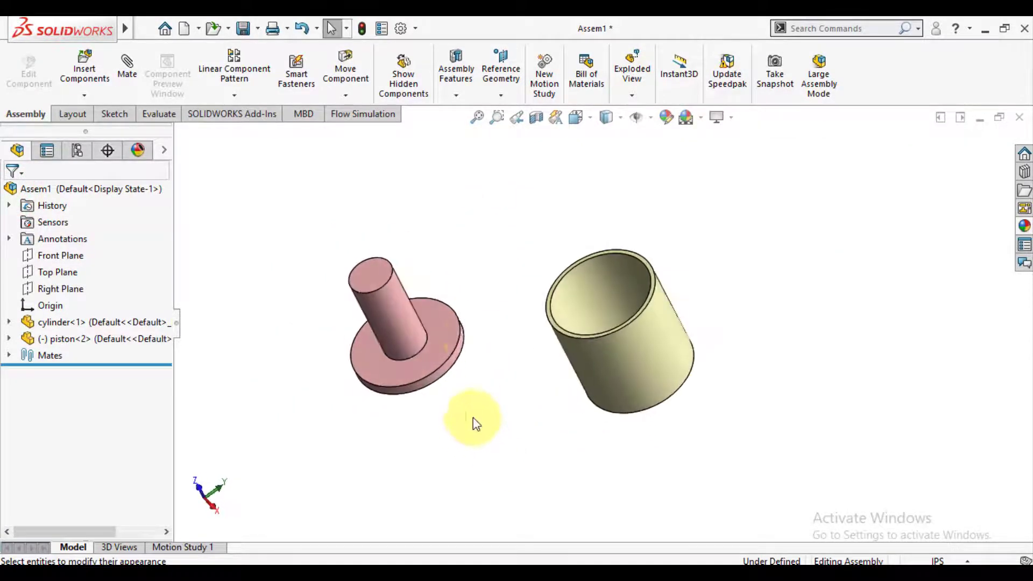
{"action": "left_click", "coordinate": [129, 72]}
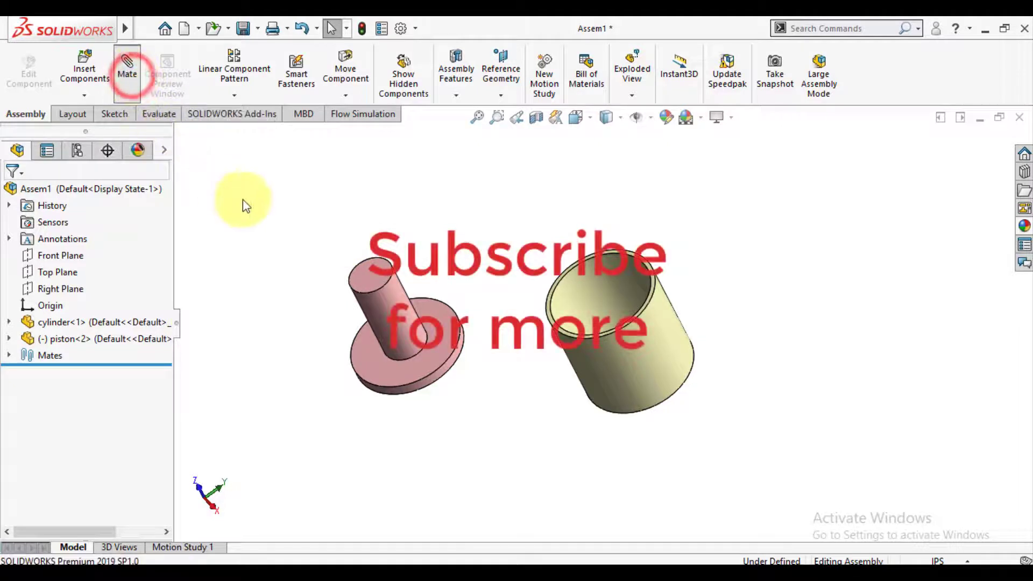
{"action": "left_click", "coordinate": [398, 331]}
{"action": "left_click", "coordinate": [588, 291]}
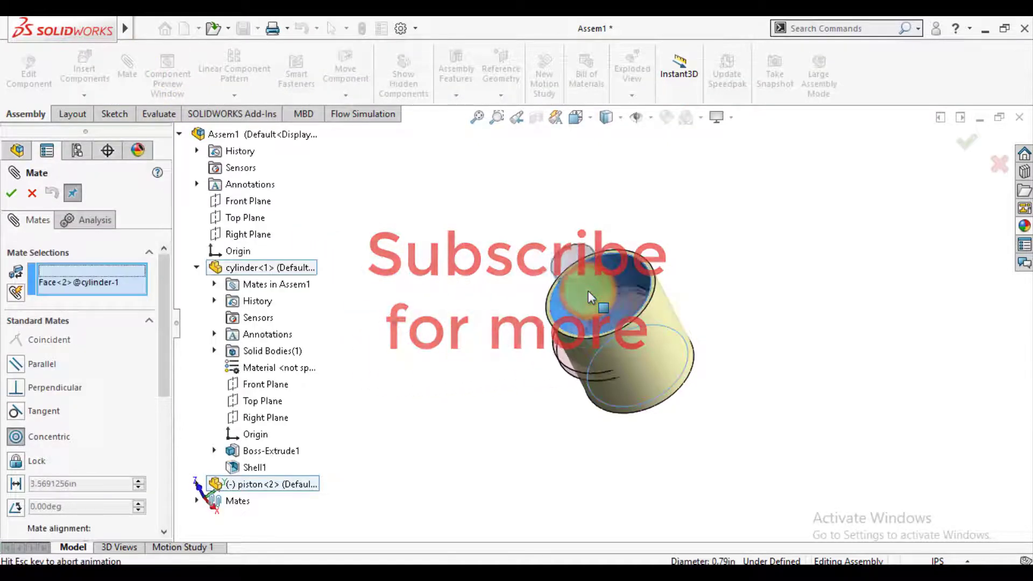
{"action": "left_click", "coordinate": [773, 260]}
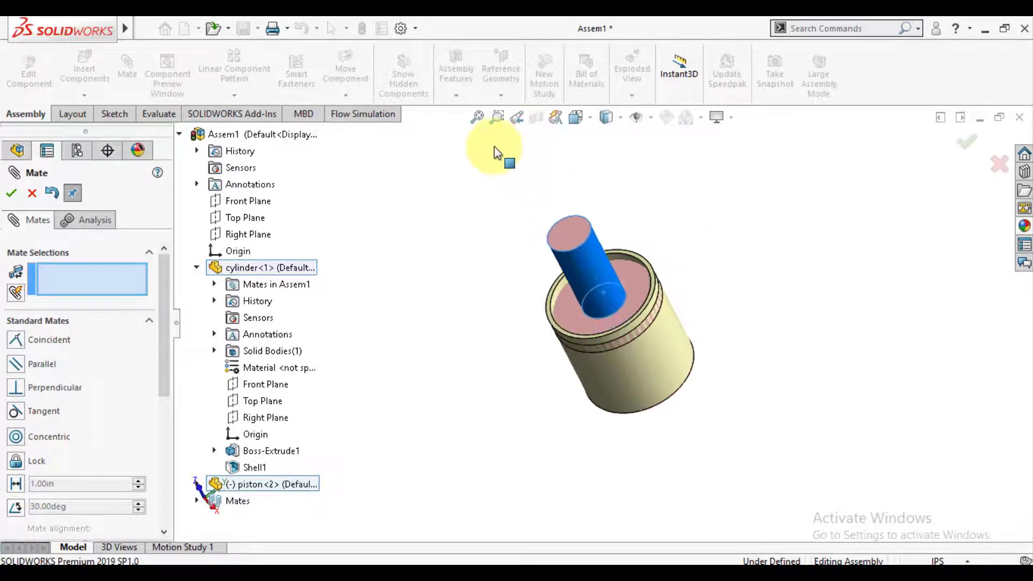
{"action": "left_click", "coordinate": [11, 195]}
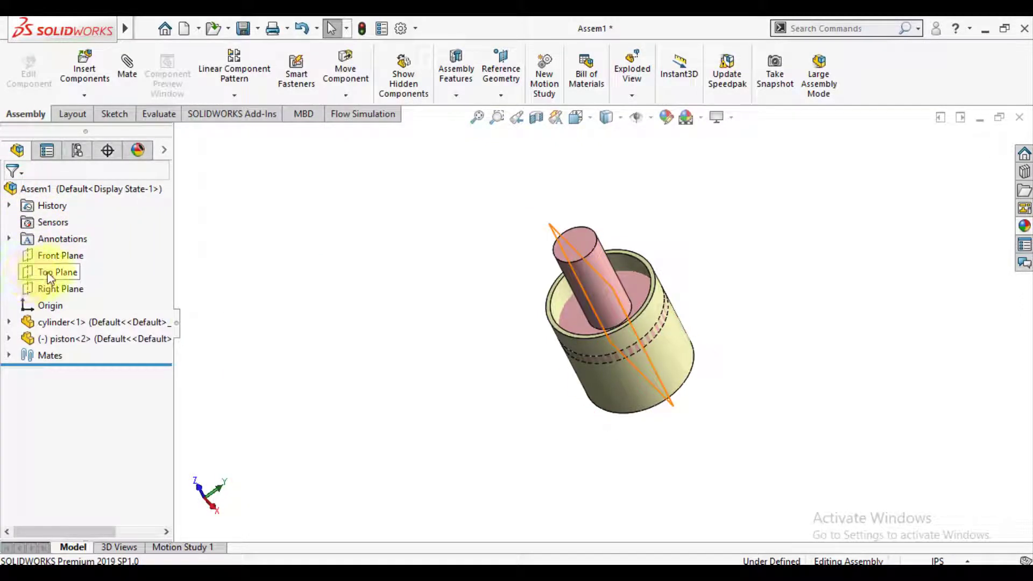
Step: Create a planar section view of the assembly through its Top Plane with a 0.00 in offset
{"action": "left_click", "coordinate": [49, 276]}
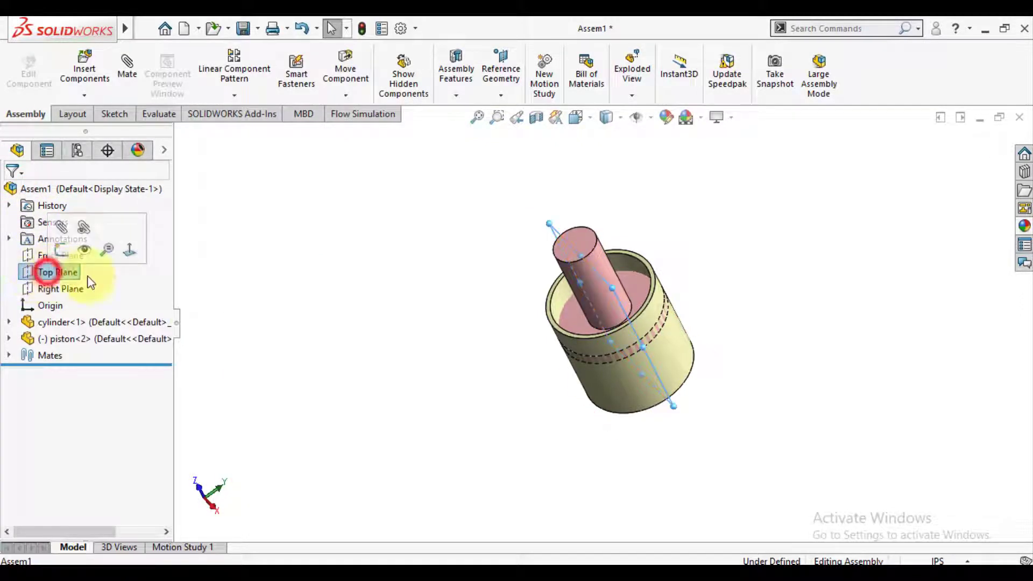
{"action": "left_click", "coordinate": [535, 121]}
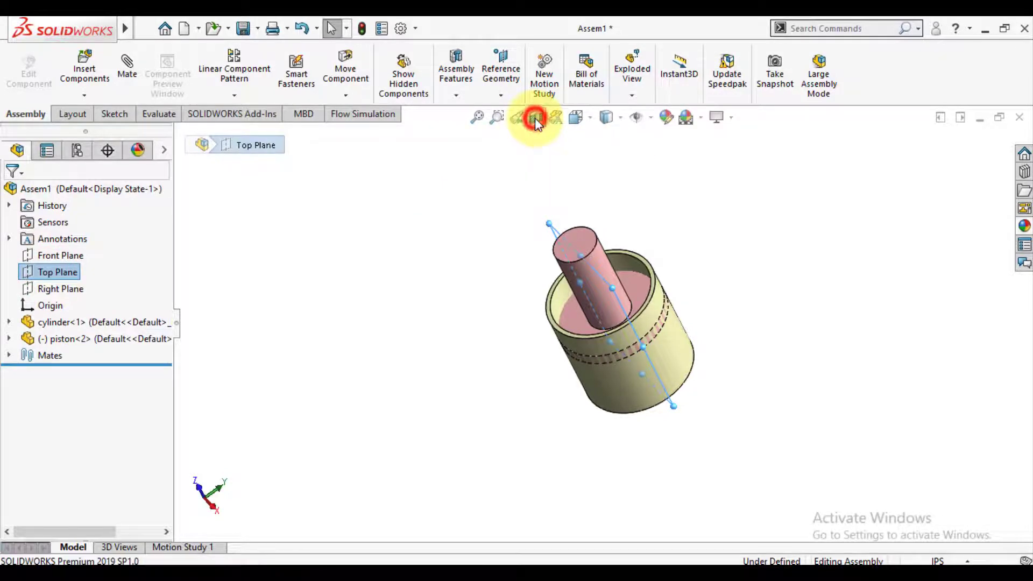
{"action": "left_click", "coordinate": [11, 193]}
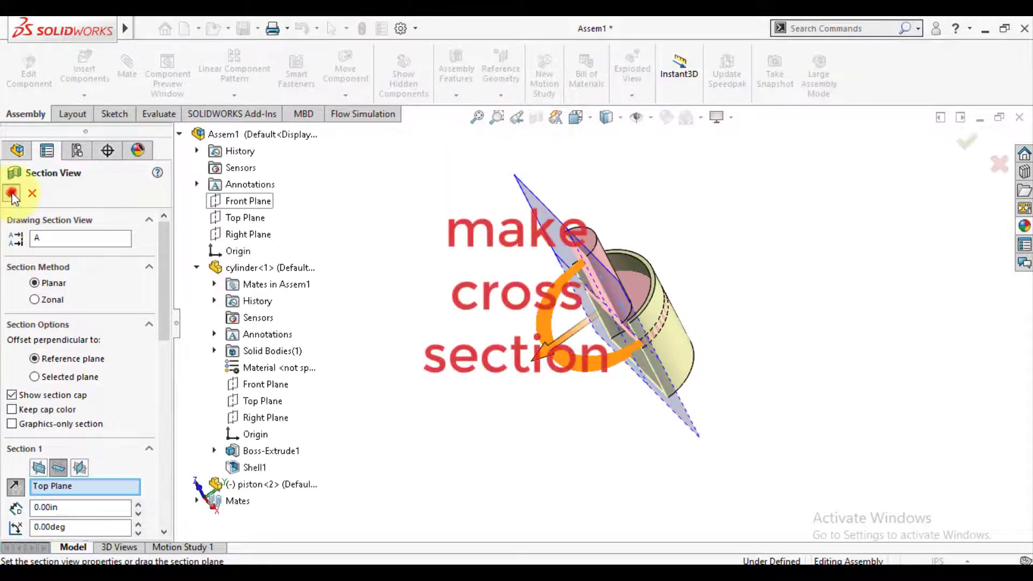
{"action": "left_click", "coordinate": [469, 271]}
{"action": "middle_click_drag", "start_coordinate": [515, 272], "coordinate": [626, 292]}
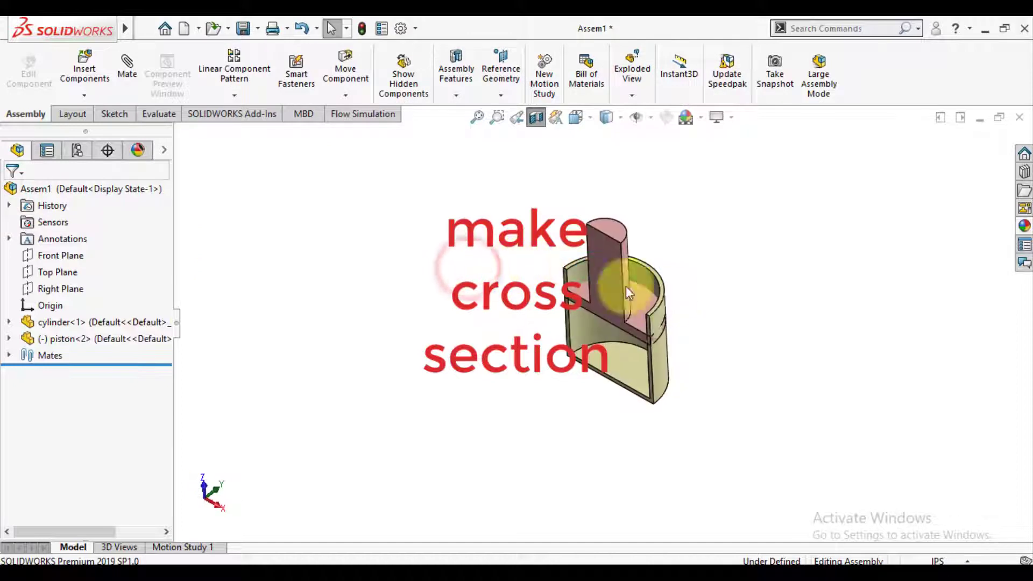
{"action": "scroll", "coordinate": [659, 293], "scroll_direction": "down", "scroll_amount": 4}
Step: Change the assembly's units to MMGS (millimeter, gram, second) and check the radius of the cylinder's inner wall
{"action": "left_click", "coordinate": [612, 277]}
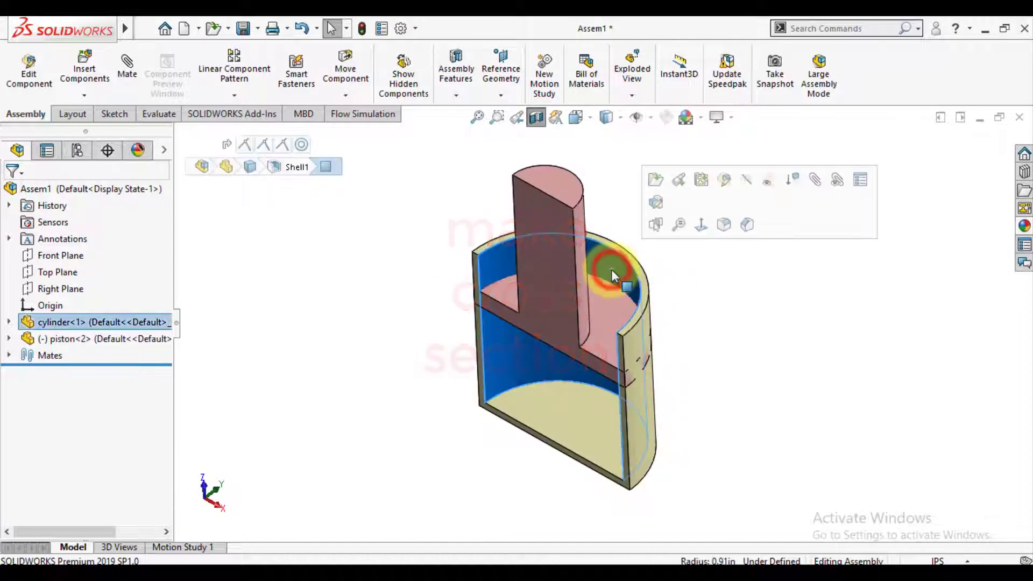
{"action": "left_click", "coordinate": [937, 561]}
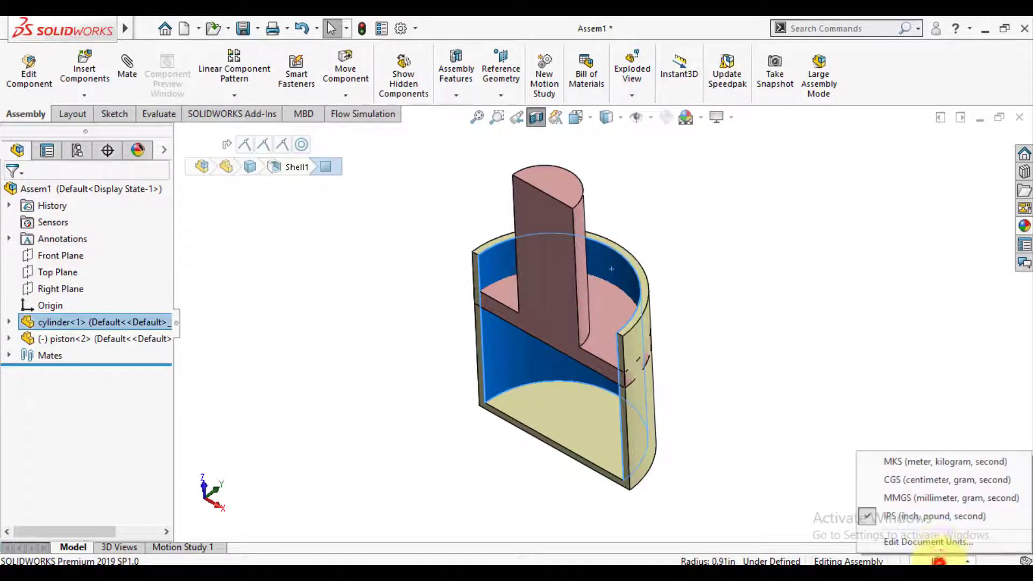
{"action": "left_click", "coordinate": [922, 497]}
{"action": "left_click", "coordinate": [866, 453]}
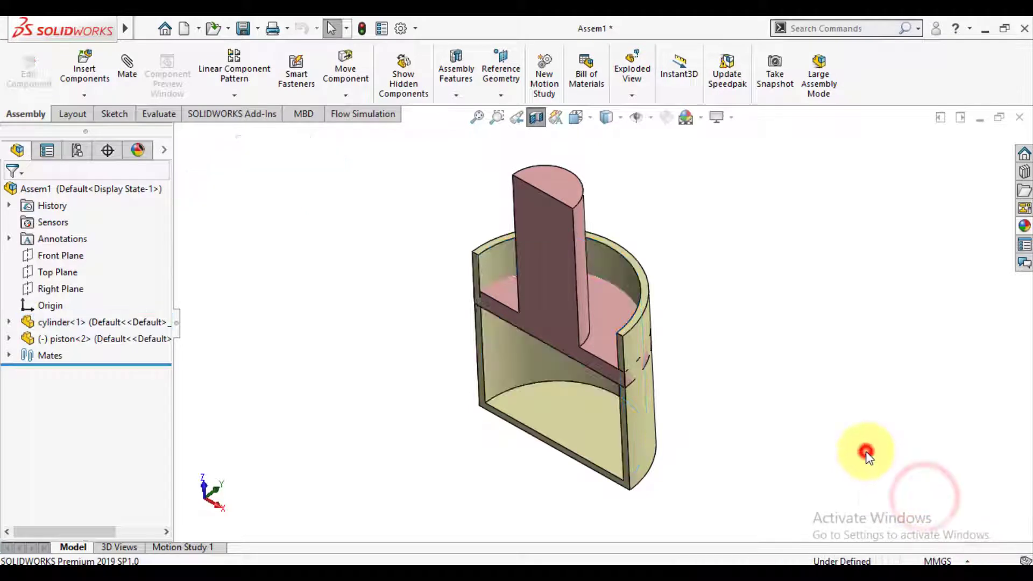
{"action": "left_click", "coordinate": [604, 269]}
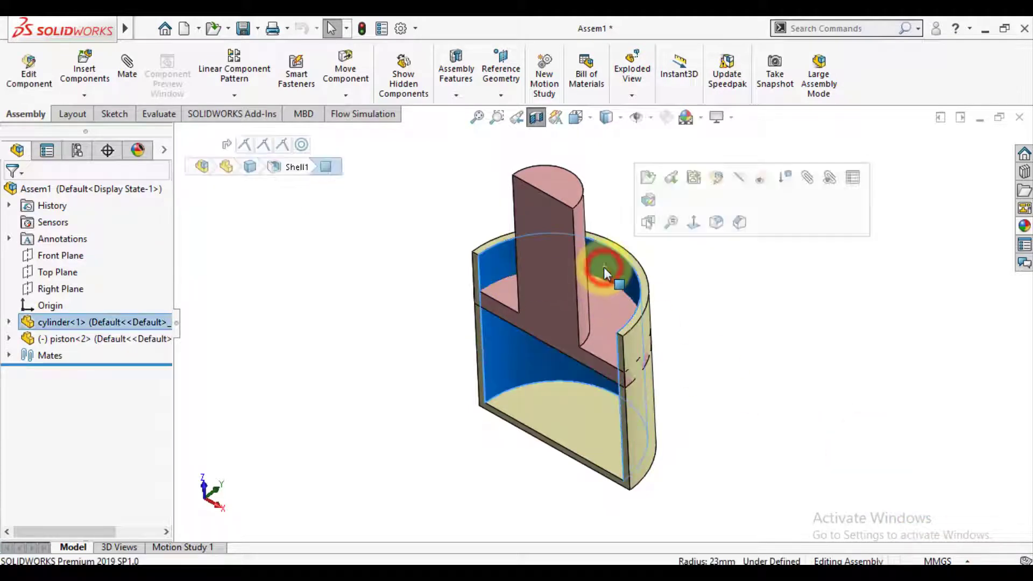
{"action": "left_click", "coordinate": [753, 358]}
Step: Open the piston part, set the outer circle's diameter to 46 mm in the sketch of its disc, rebuild, and close the part
{"action": "left_click", "coordinate": [580, 225]}
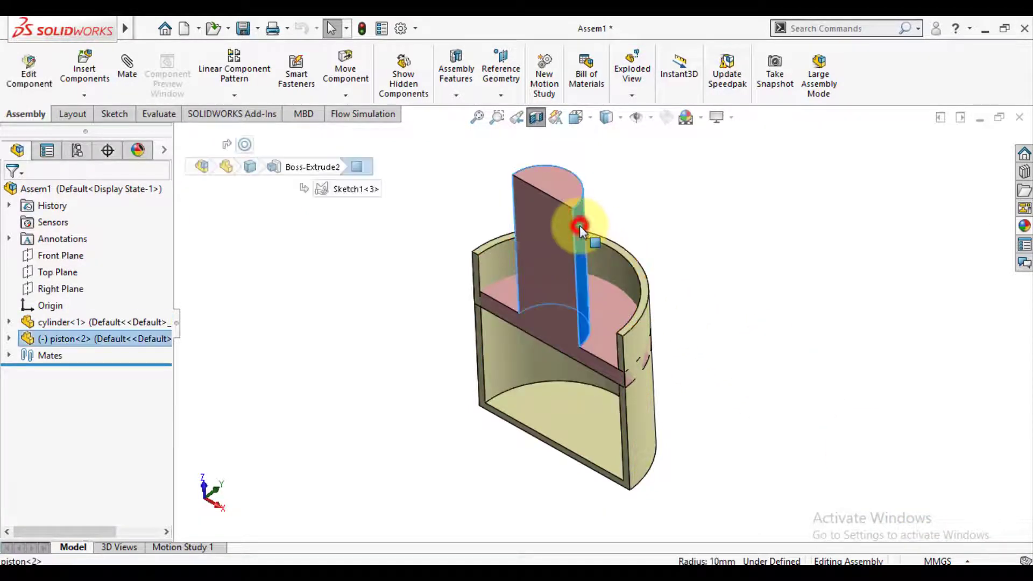
{"action": "left_click", "coordinate": [624, 135]}
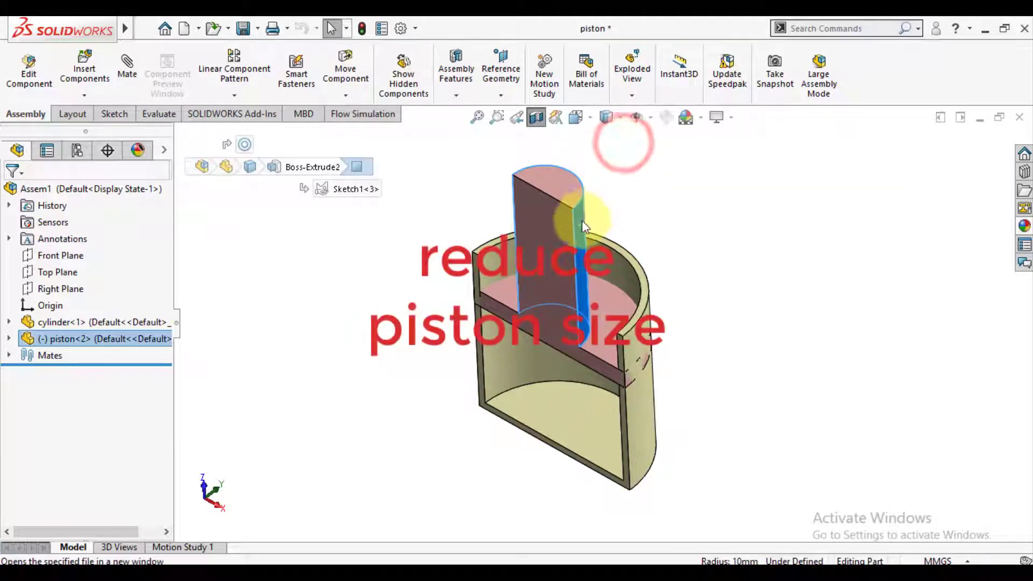
{"action": "left_click", "coordinate": [54, 395]}
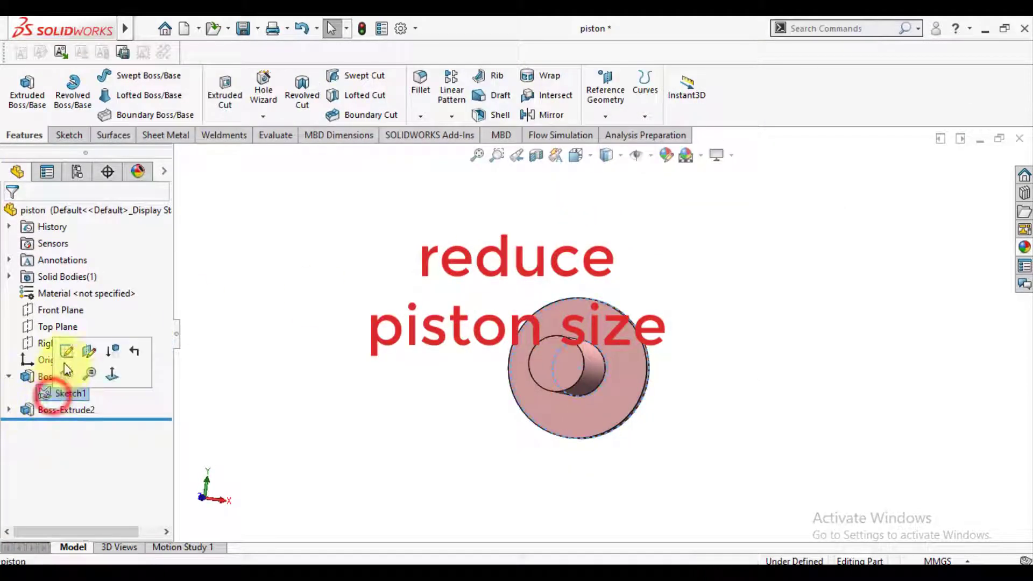
{"action": "left_click", "coordinate": [69, 348]}
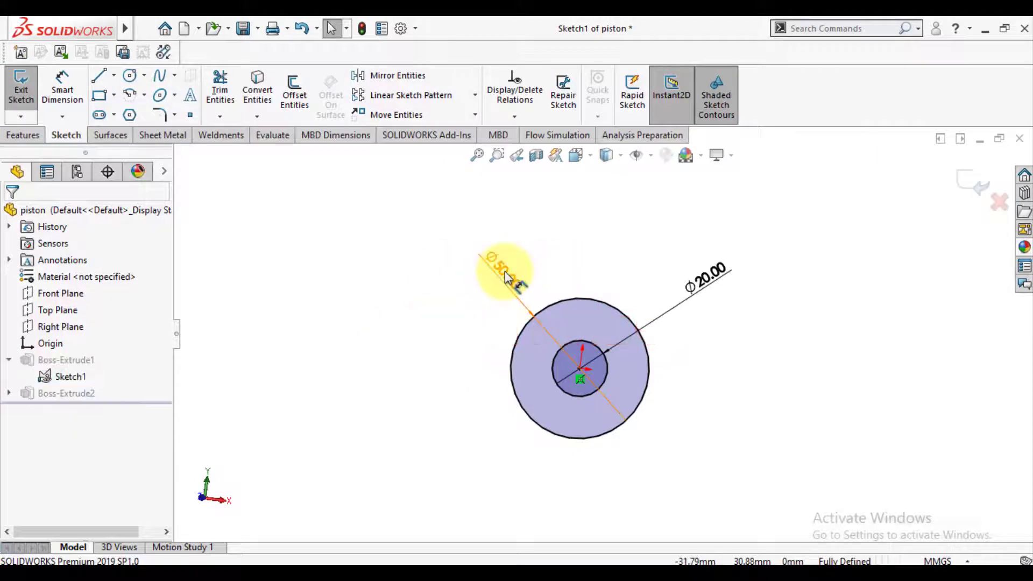
{"action": "double_click", "coordinate": [504, 271]}
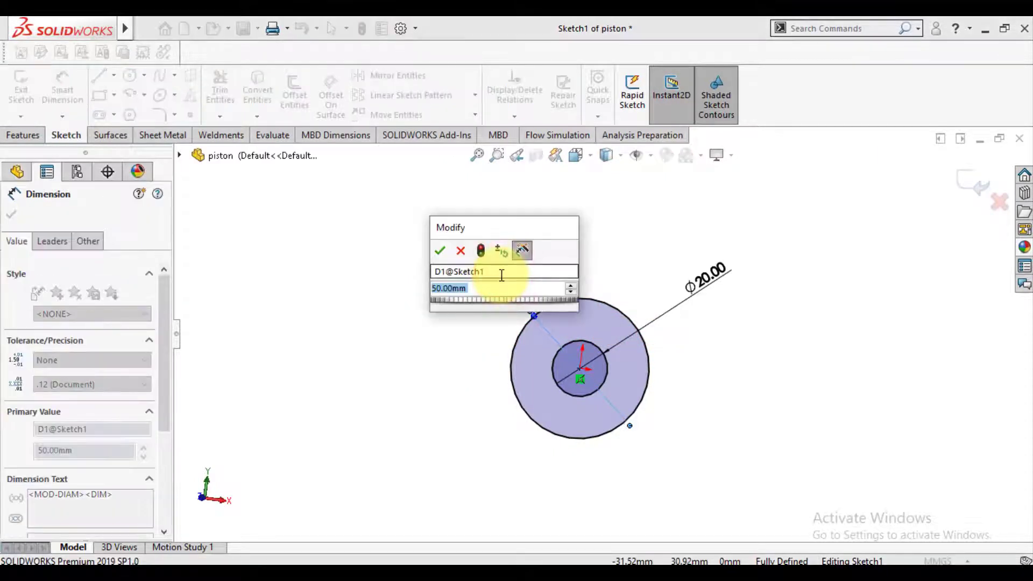
{"action": "type", "text": "46"}
{"action": "key", "text": "Return"}
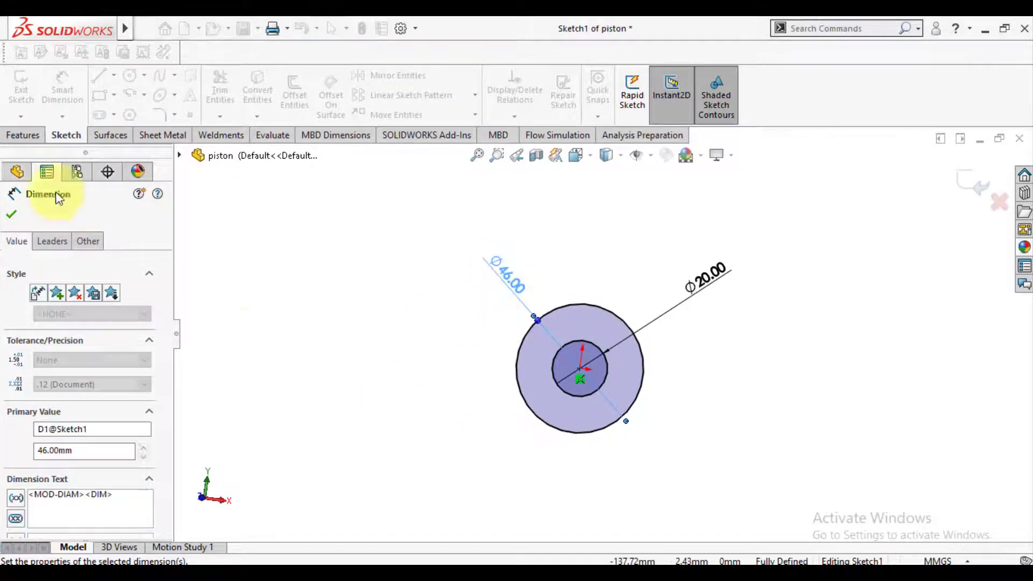
{"action": "left_click", "coordinate": [8, 217]}
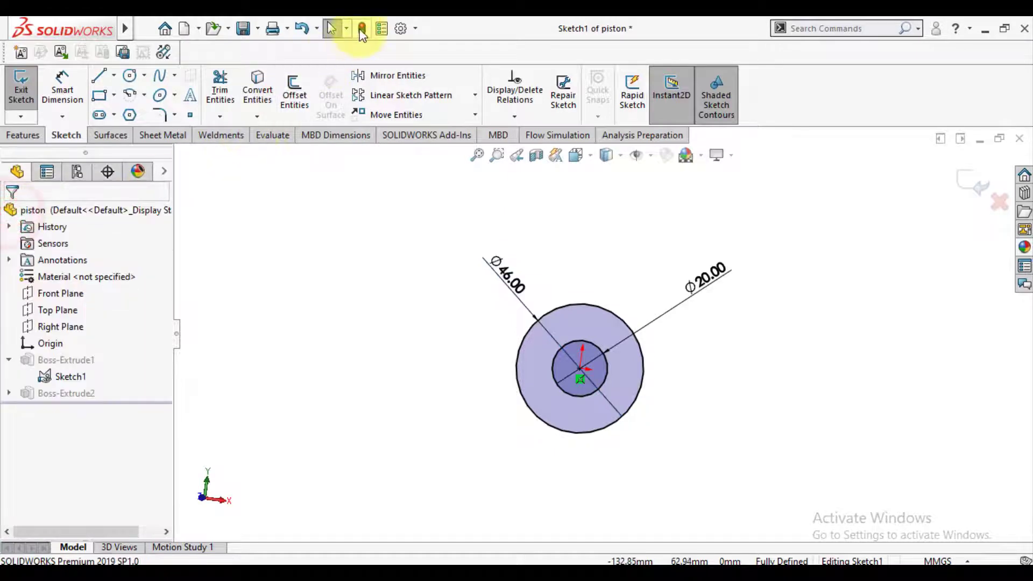
{"action": "left_click", "coordinate": [1019, 138]}
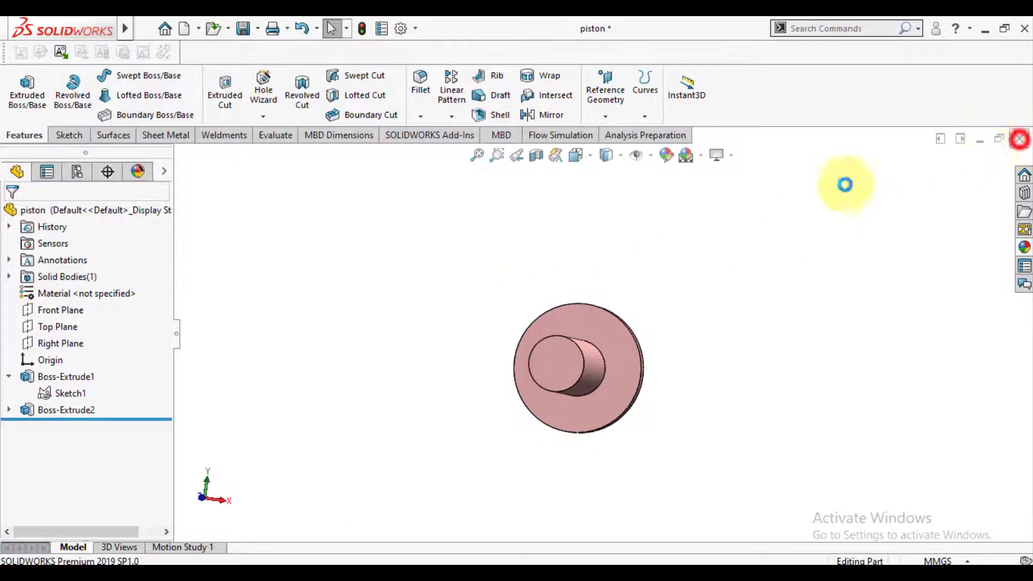
Step: Accept the update of the assembly with the resized piston and view the sectioned cylinder and piston
{"action": "left_click", "coordinate": [490, 298]}
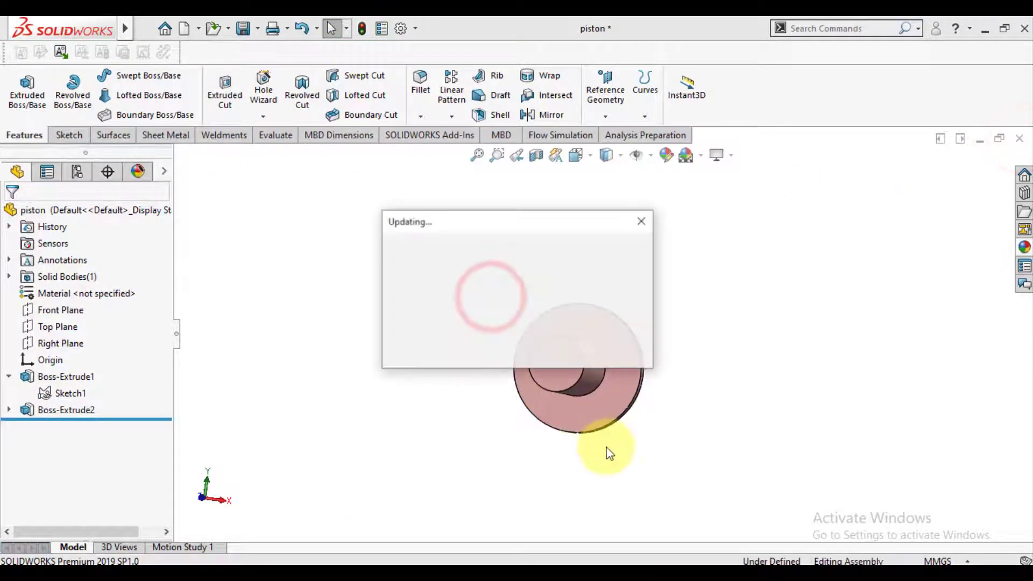
{"action": "middle_click_drag", "start_coordinate": [537, 447], "coordinate": [575, 418]}
{"action": "scroll", "coordinate": [576, 417], "scroll_direction": "down", "scroll_amount": 1}
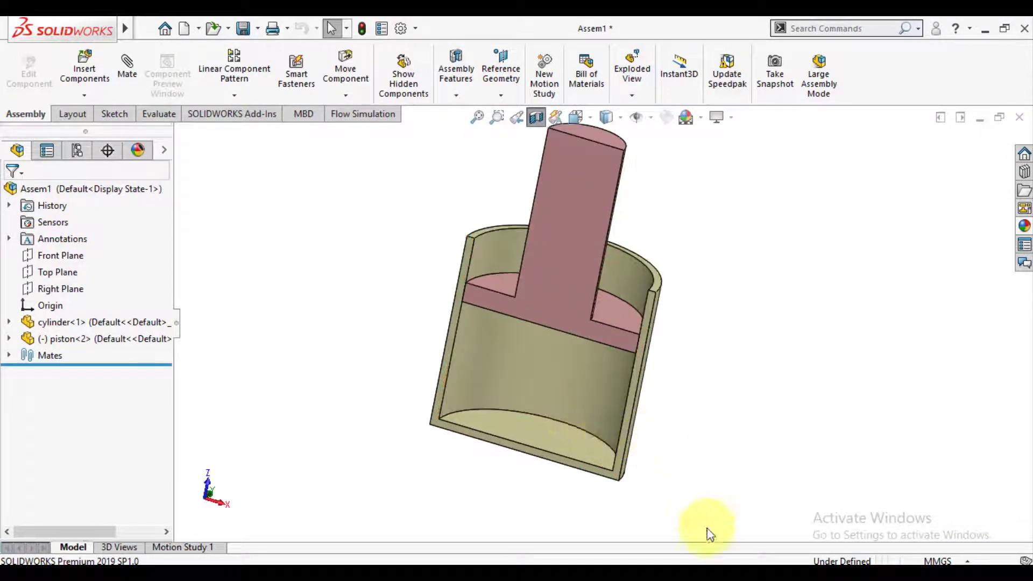
Step: Slide the piston along the cylinder's axis to test its free travel inside the bore
{"action": "left_click_drag", "start_coordinate": [624, 313], "coordinate": [590, 379]}
{"action": "left_click", "coordinate": [325, 339]}
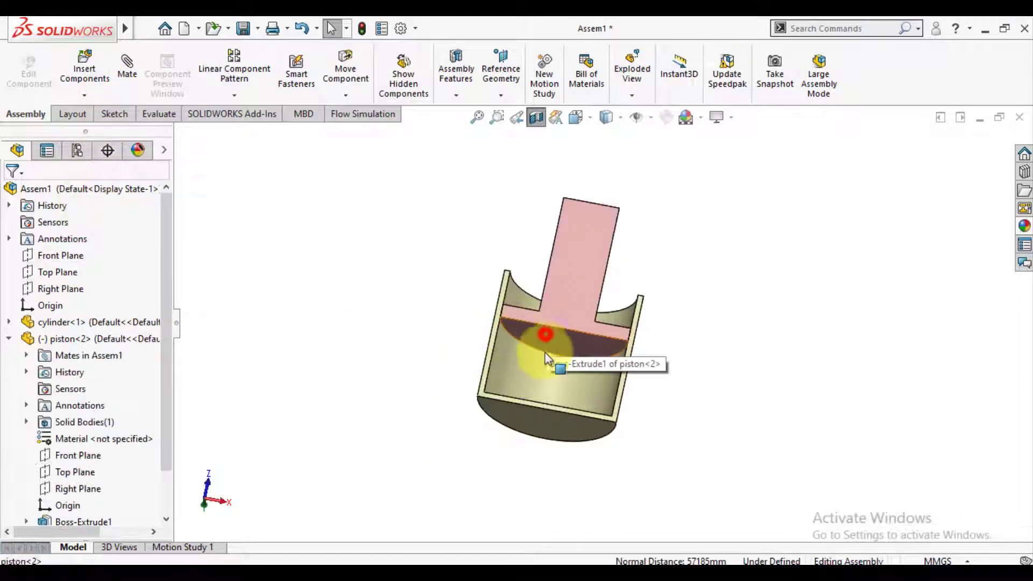
{"action": "mouse_move", "coordinate": [545, 353]}
{"action": "left_mouse_down"}
{"action": "mouse_move", "coordinate": [540, 395]}
{"action": "mouse_move", "coordinate": [552, 350]}
{"action": "left_mouse_up"}
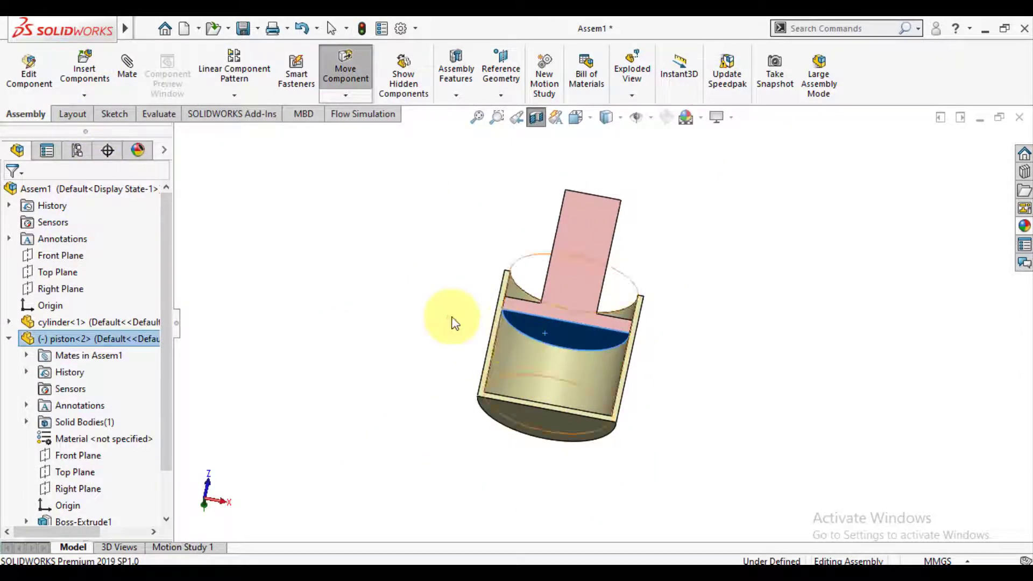
{"action": "left_click", "coordinate": [420, 307]}
Step: Start a distance mate between the cylinder's inner bottom face and the piston disc's underside
{"action": "middle_click_drag", "start_coordinate": [430, 377], "coordinate": [417, 381]}
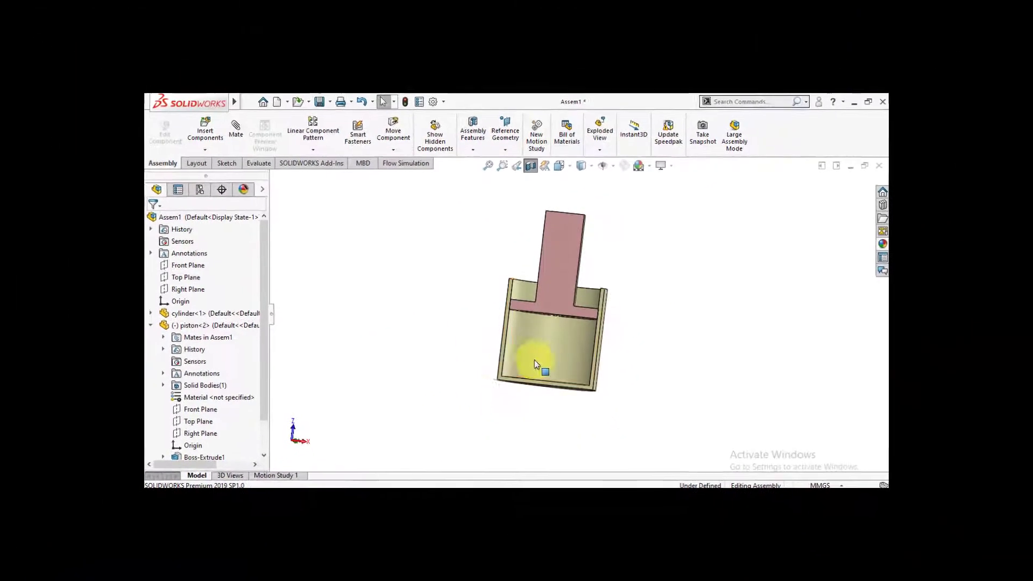
{"action": "scroll", "coordinate": [542, 387], "scroll_direction": "down", "scroll_amount": 3}
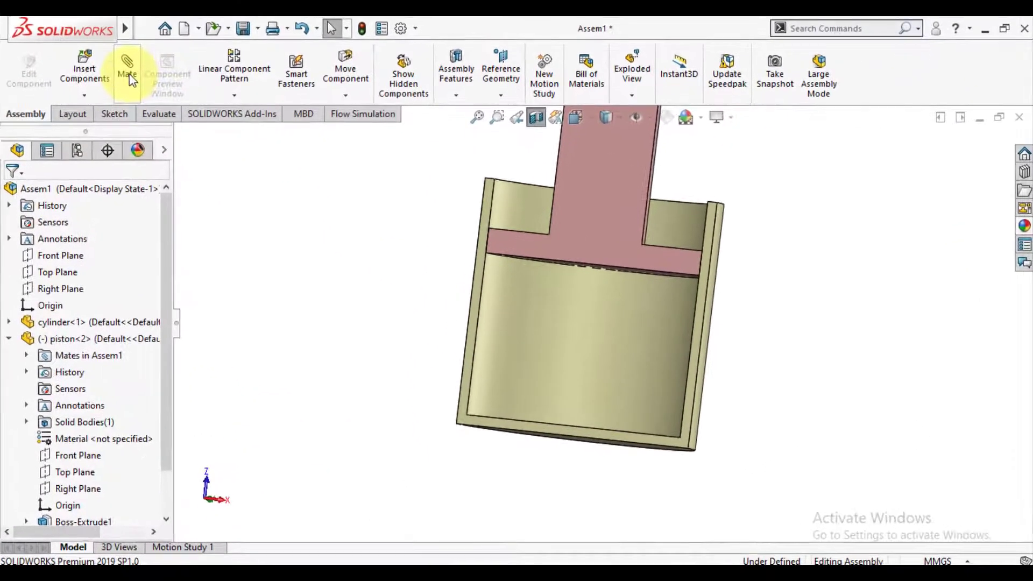
{"action": "left_click", "coordinate": [171, 100]}
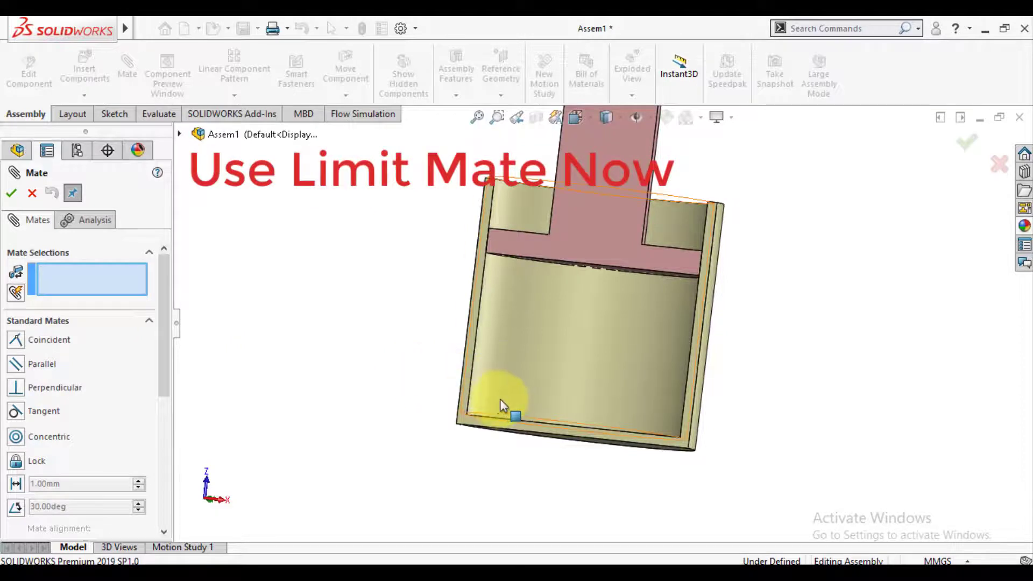
{"action": "middle_click_drag", "start_coordinate": [501, 399], "coordinate": [588, 248]}
{"action": "left_click", "coordinate": [544, 433]}
{"action": "left_click", "coordinate": [589, 247]}
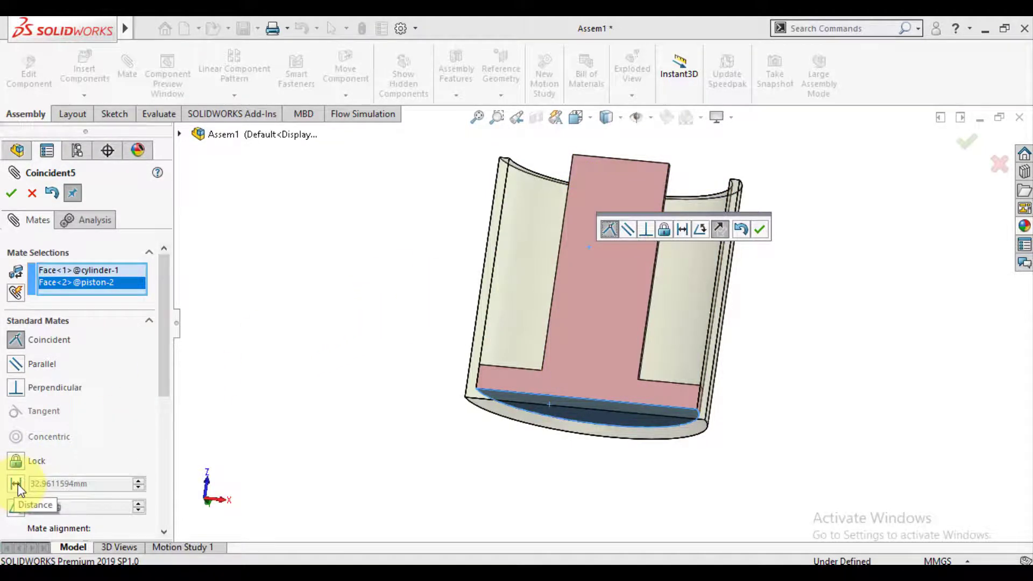
{"action": "left_click", "coordinate": [17, 484]}
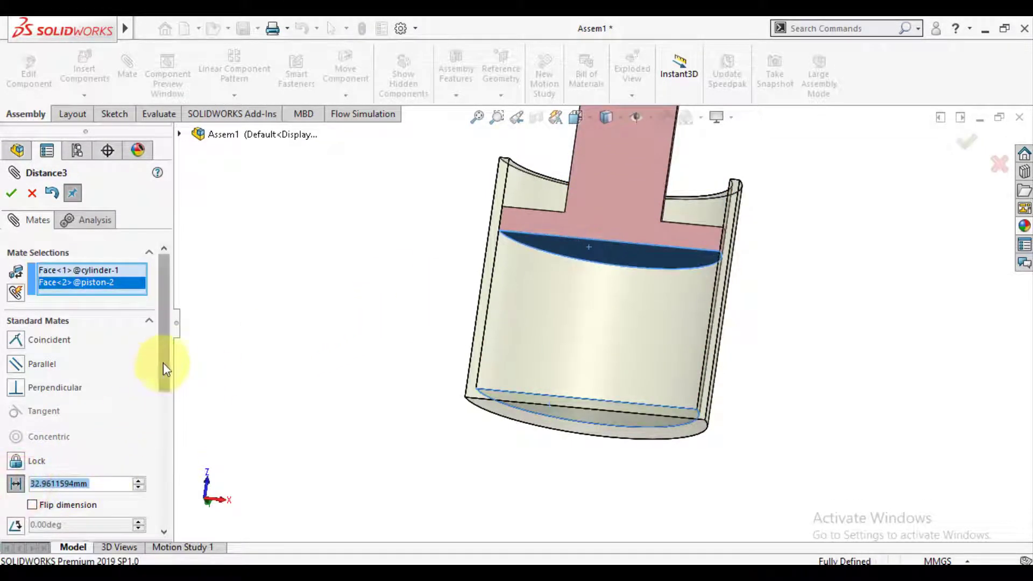
Step: Turn the distance mate into an advanced limit mate with a maximum of 30 mm and a minimum of 5 mm, and apply it
{"action": "left_click_drag", "start_coordinate": [159, 351], "coordinate": [163, 402]}
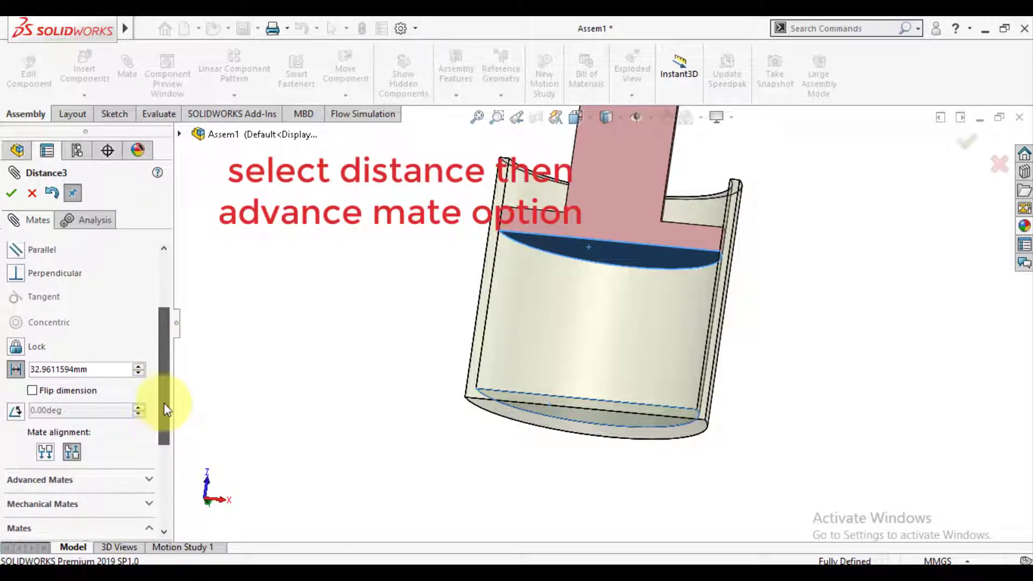
{"action": "left_click", "coordinate": [55, 484]}
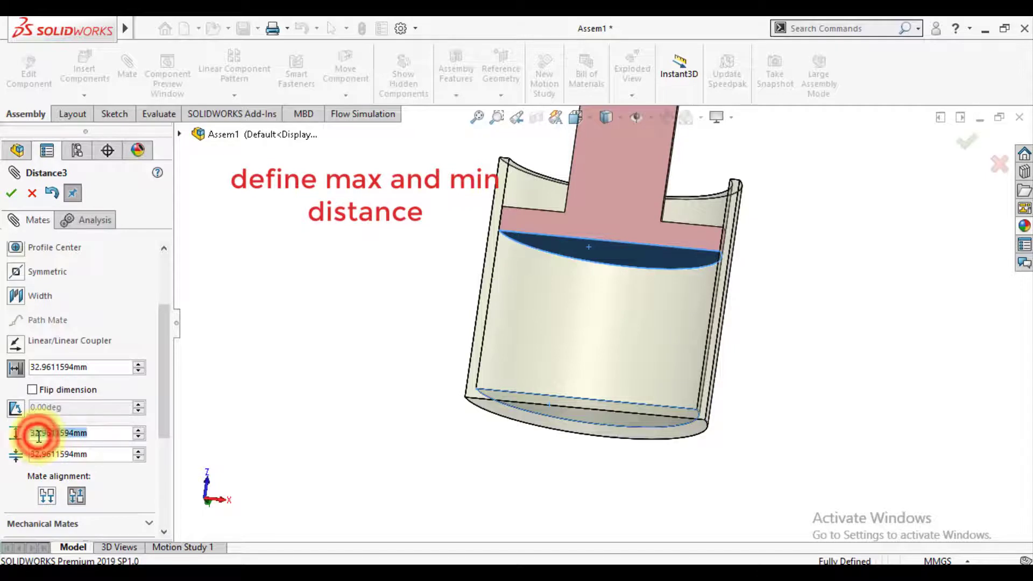
{"action": "type", "text": "30"}
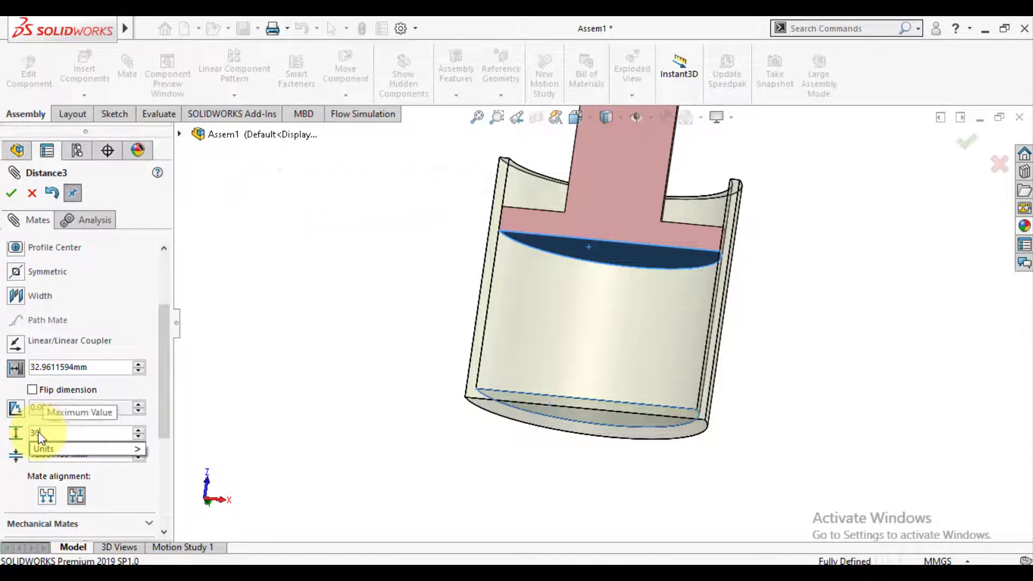
{"action": "mouse_move", "coordinate": [79, 454]}
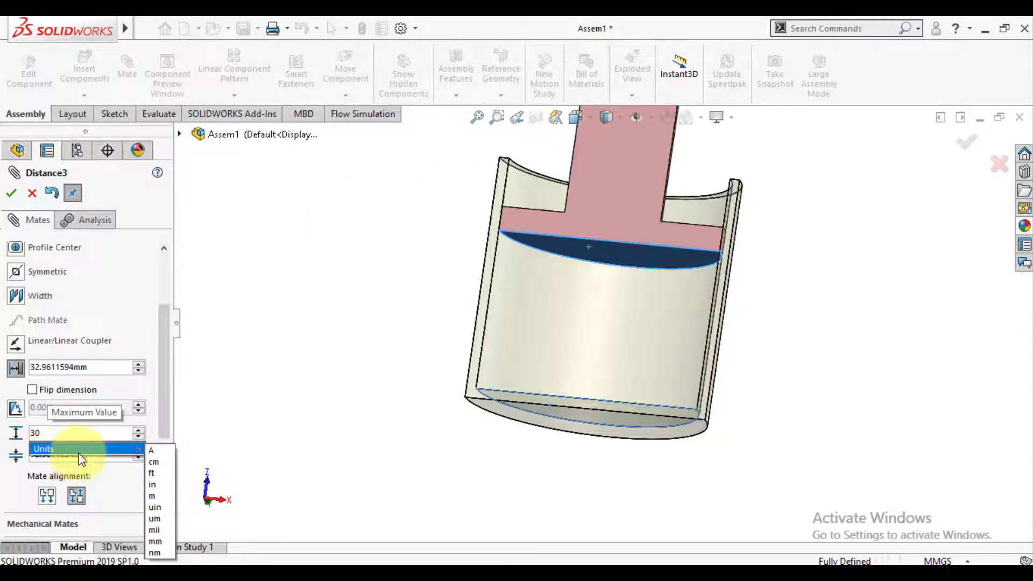
{"action": "left_click", "coordinate": [156, 541]}
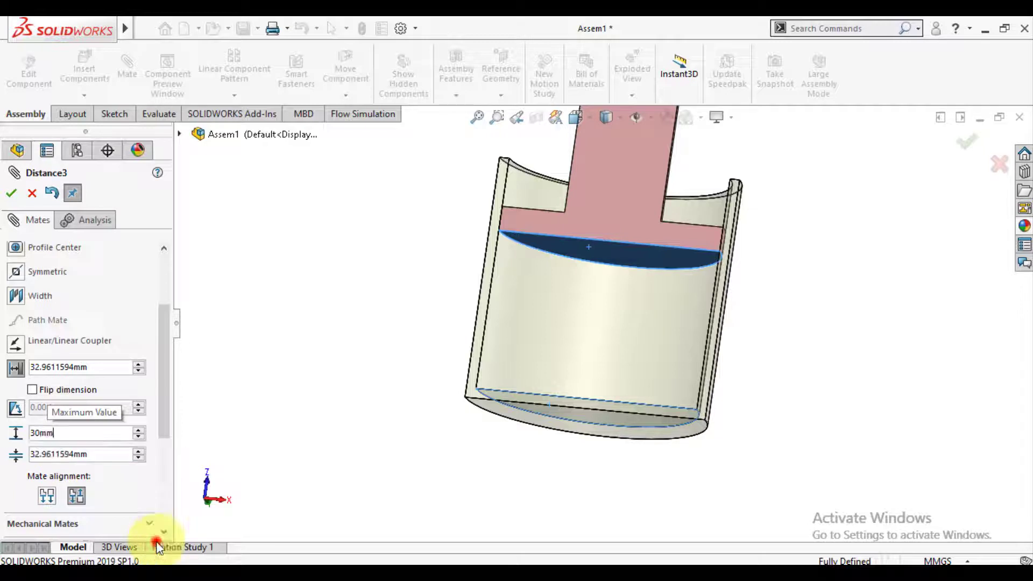
{"action": "left_click", "coordinate": [47, 454]}
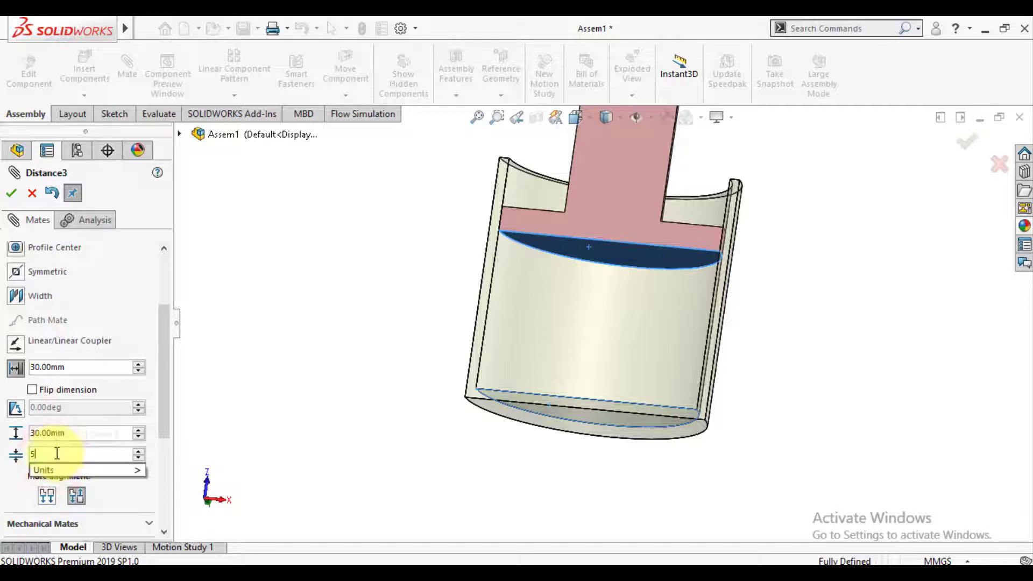
{"action": "mouse_move", "coordinate": [73, 470]}
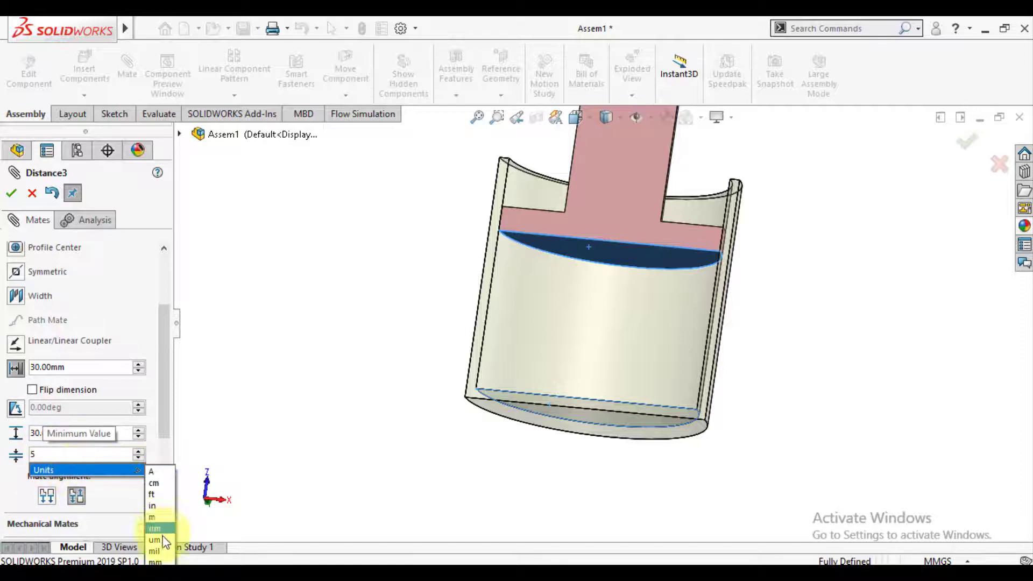
{"action": "left_click", "coordinate": [157, 560]}
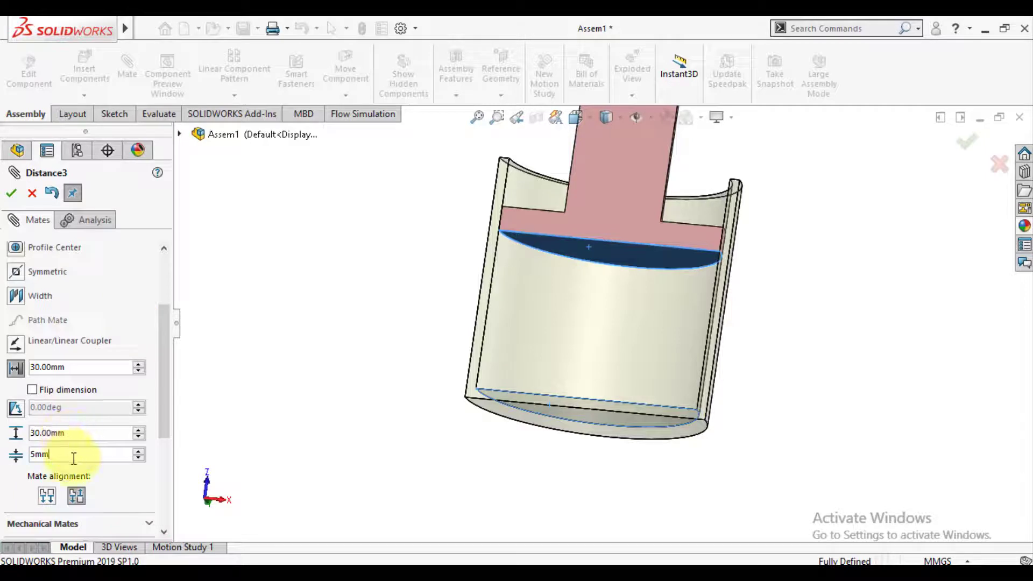
{"action": "left_click", "coordinate": [10, 195]}
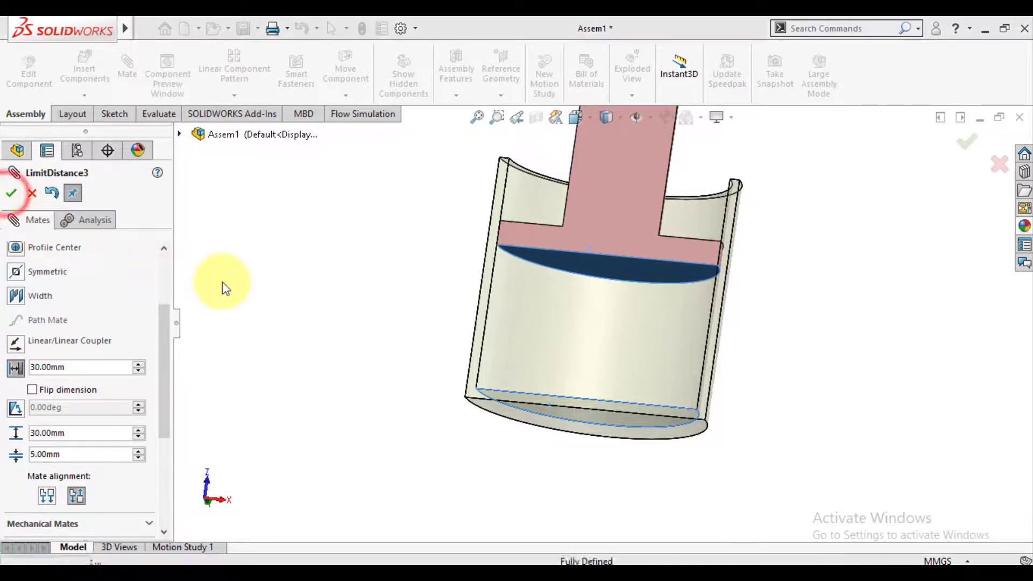
{"action": "left_click", "coordinate": [12, 193]}
Step: Try to move the piston within its distance limits and finish the Mate command
{"action": "middle_click_drag", "start_coordinate": [302, 301], "coordinate": [337, 342]}
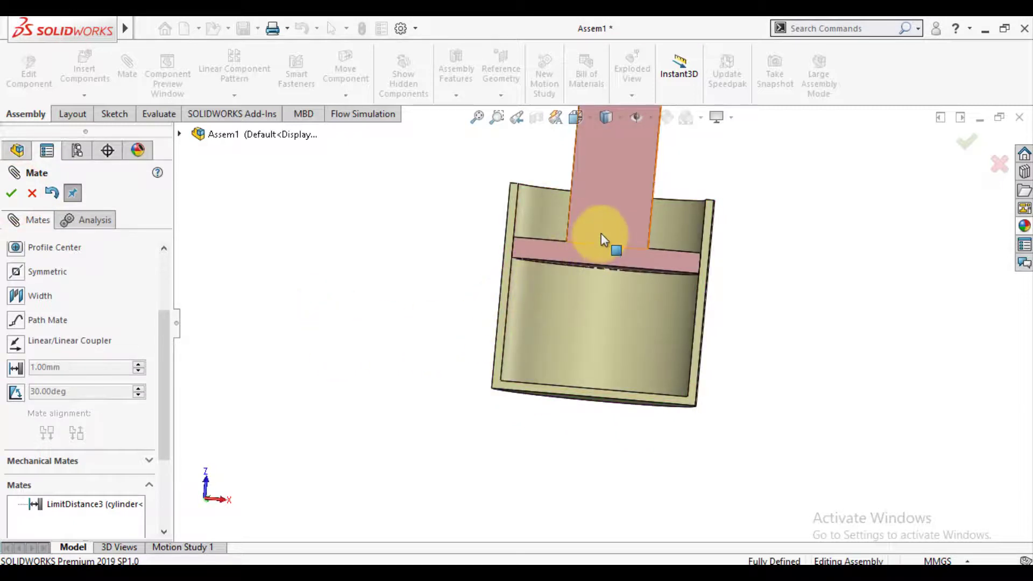
{"action": "left_click_drag", "start_coordinate": [599, 231], "coordinate": [583, 199]}
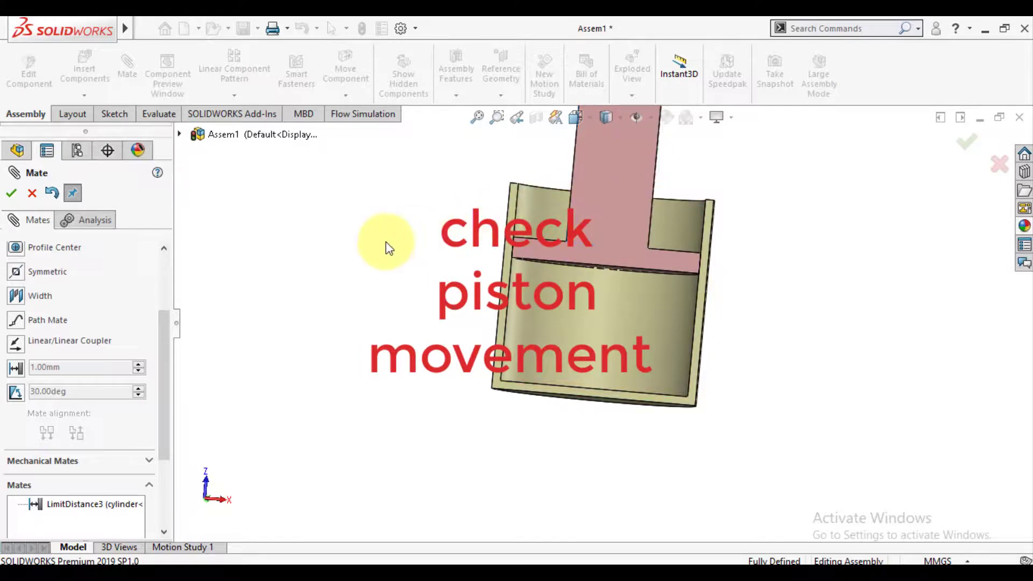
{"action": "middle_click_drag", "start_coordinate": [427, 290], "coordinate": [699, 198]}
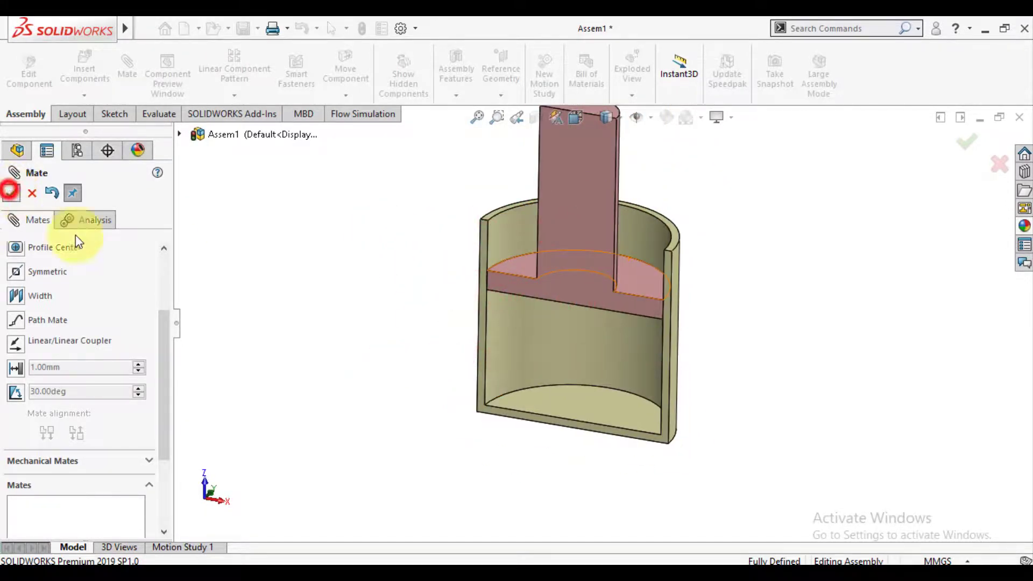
{"action": "middle_click_drag", "start_coordinate": [295, 325], "coordinate": [672, 224]}
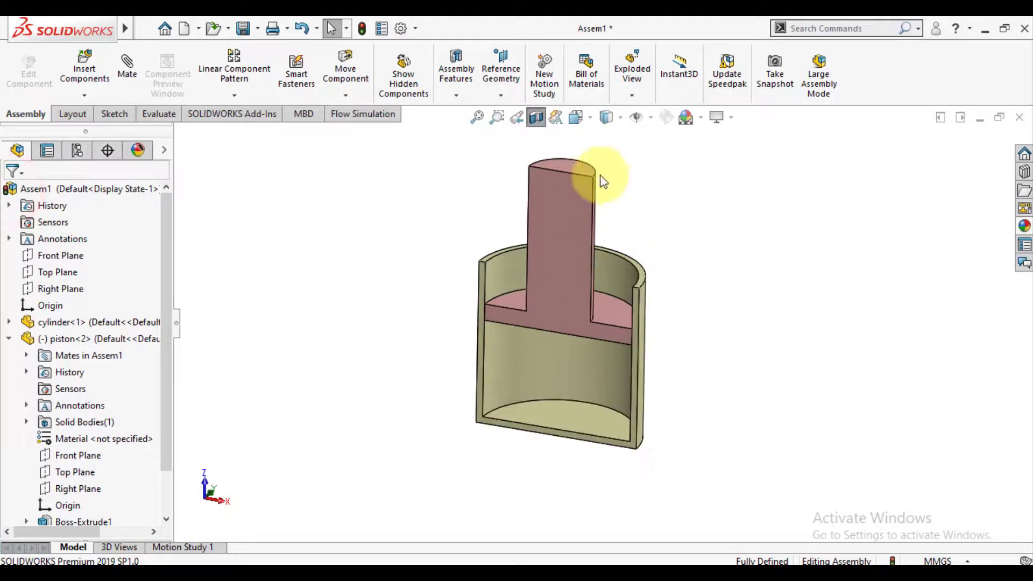